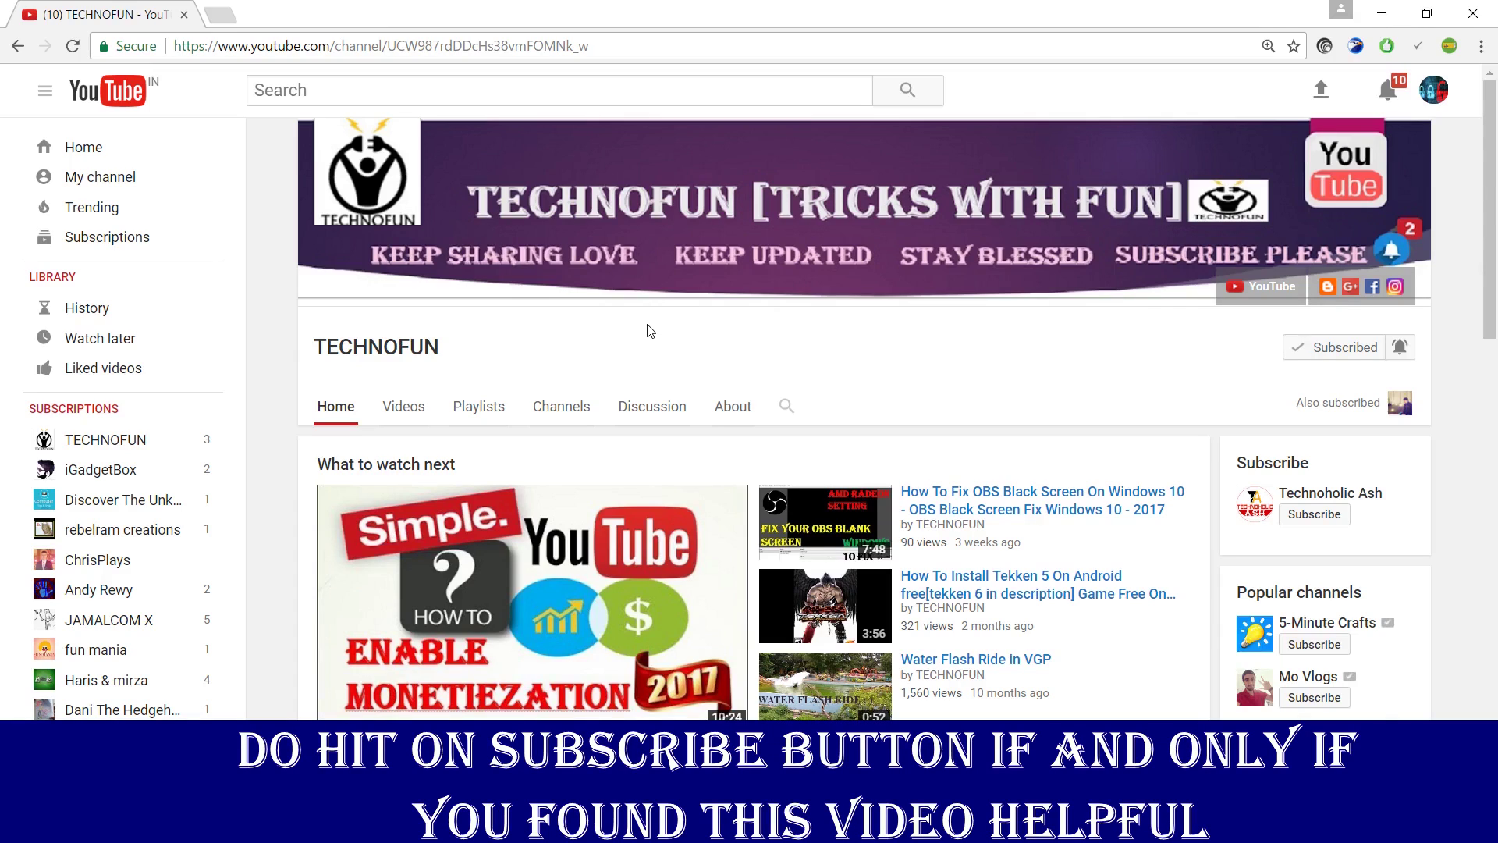
- Search YouTube for 'how to unsubscribe all subscriptions at once' using the suggestion list
left_click(452, 93)
type("how to ")
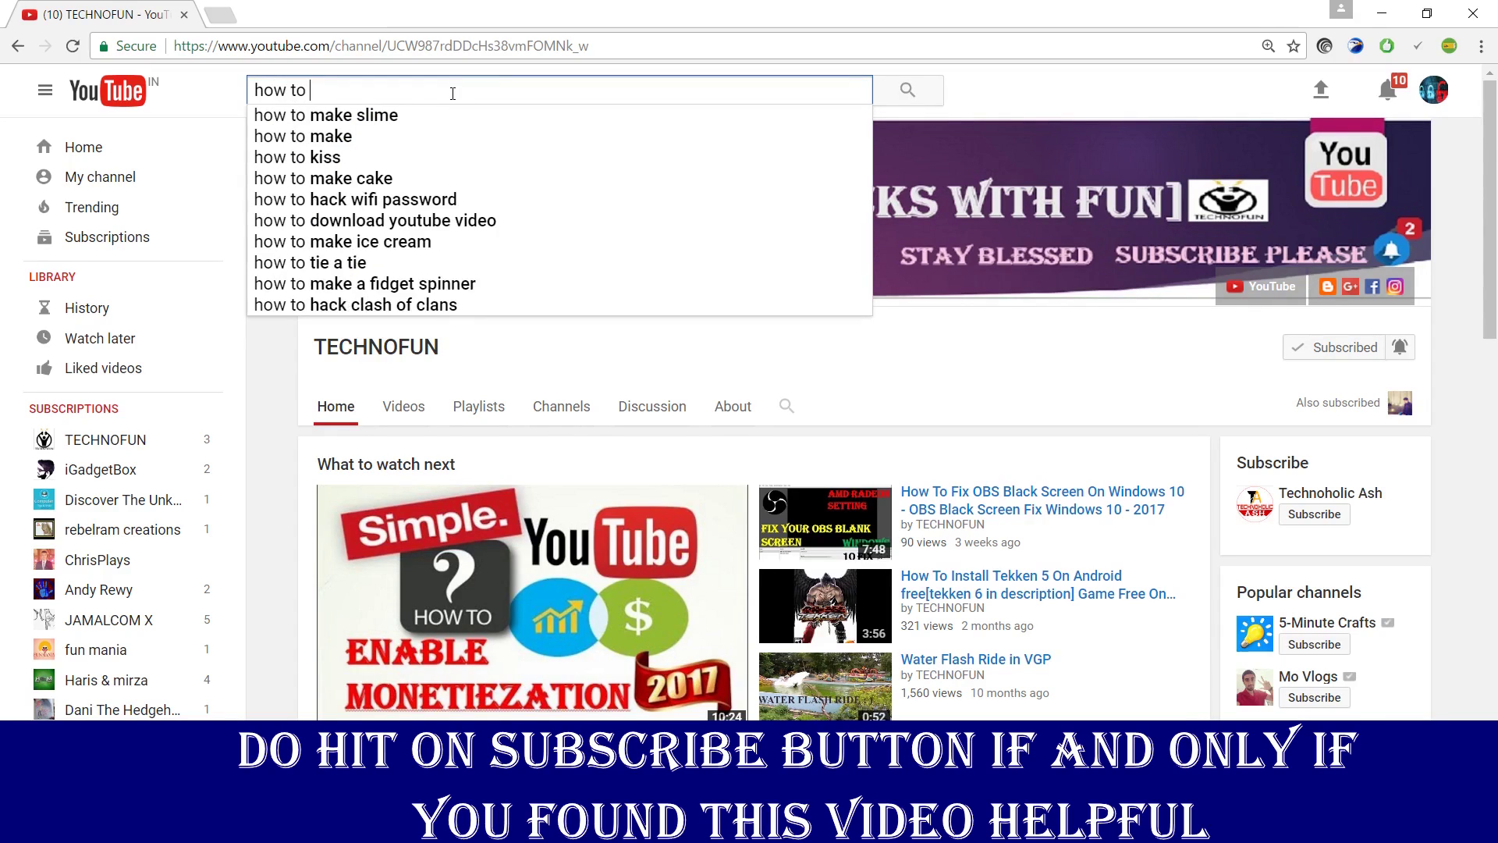
type("uns")
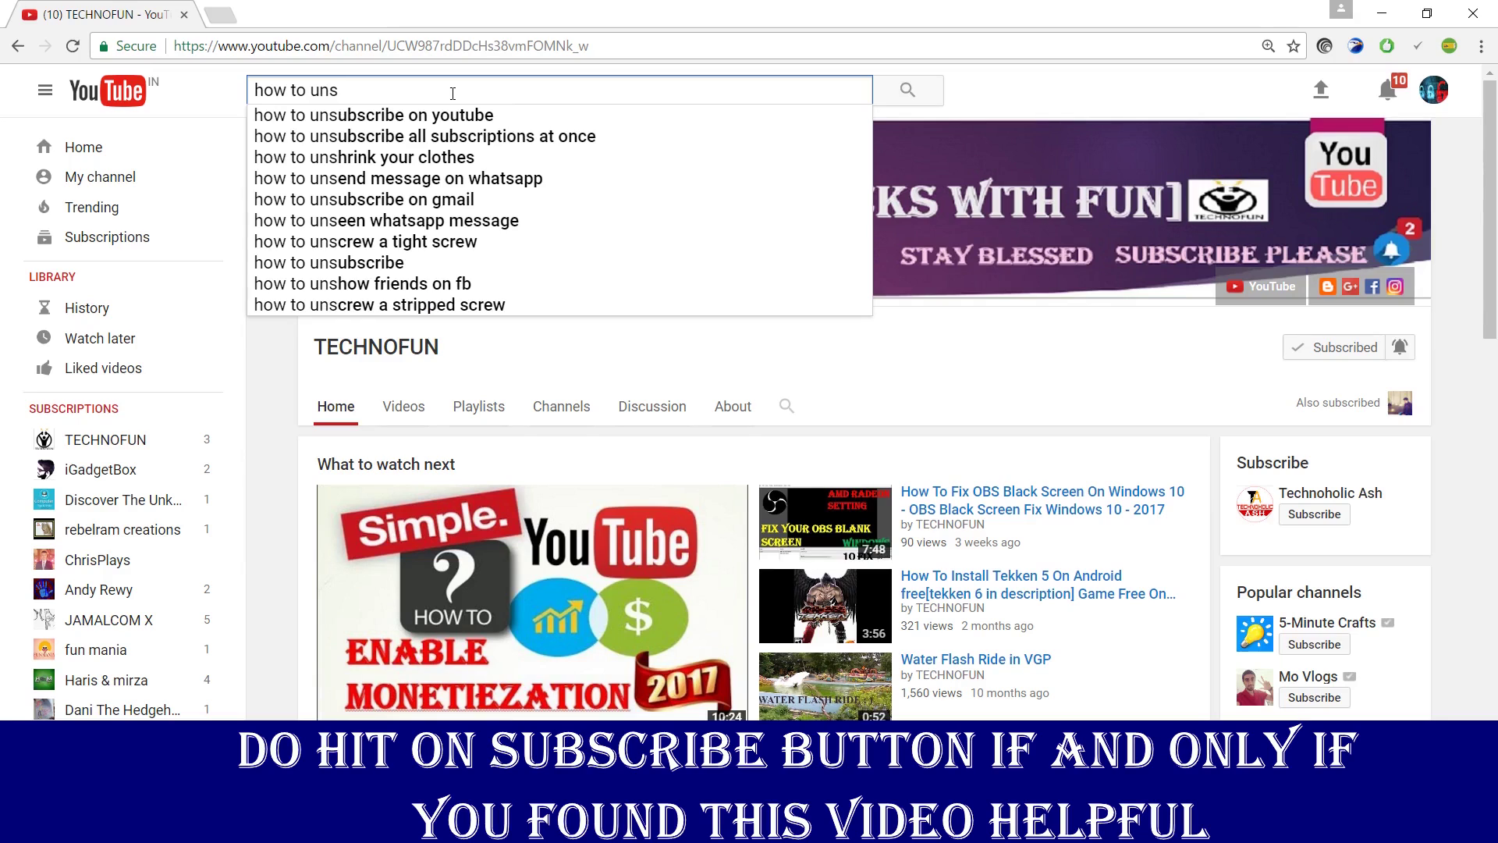
key("Down")
key("Down")
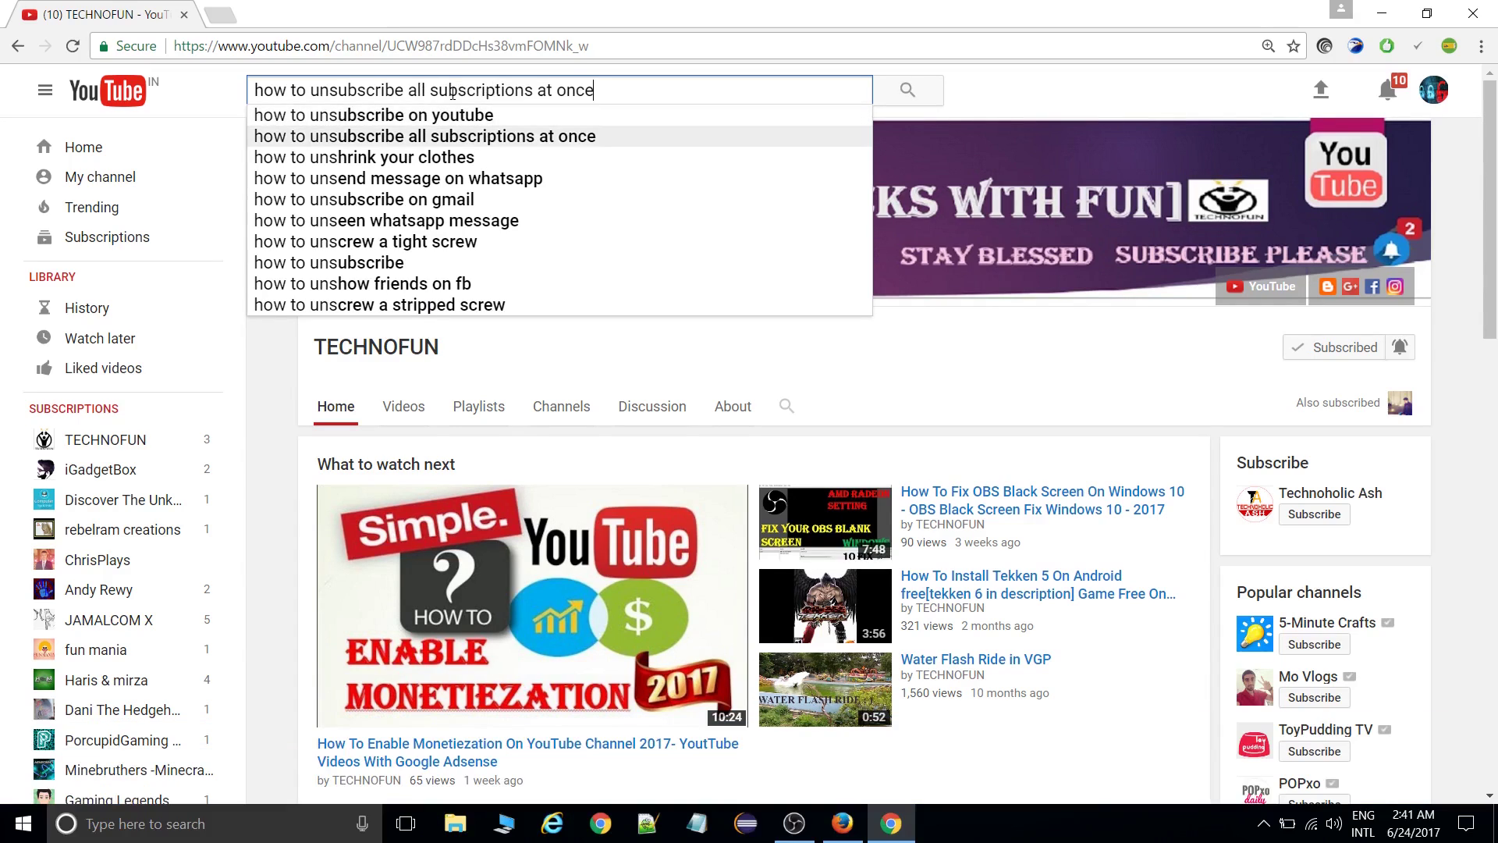
key("Return")
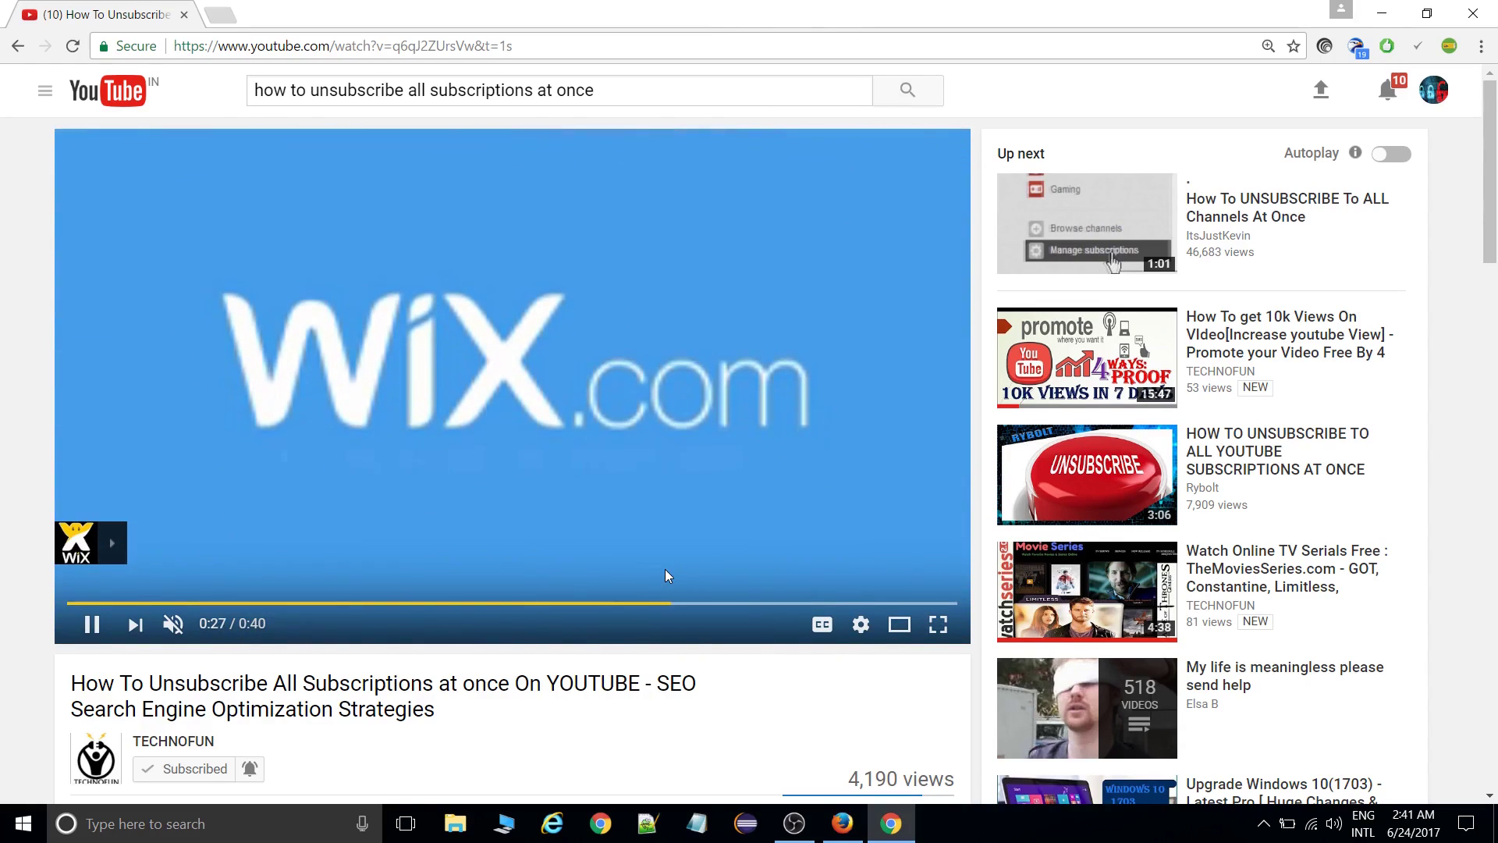
- Close the stray Chrome Cleaner Pro tab and load socialbox.us in a new tab
left_click(218, 14)
type("ac")
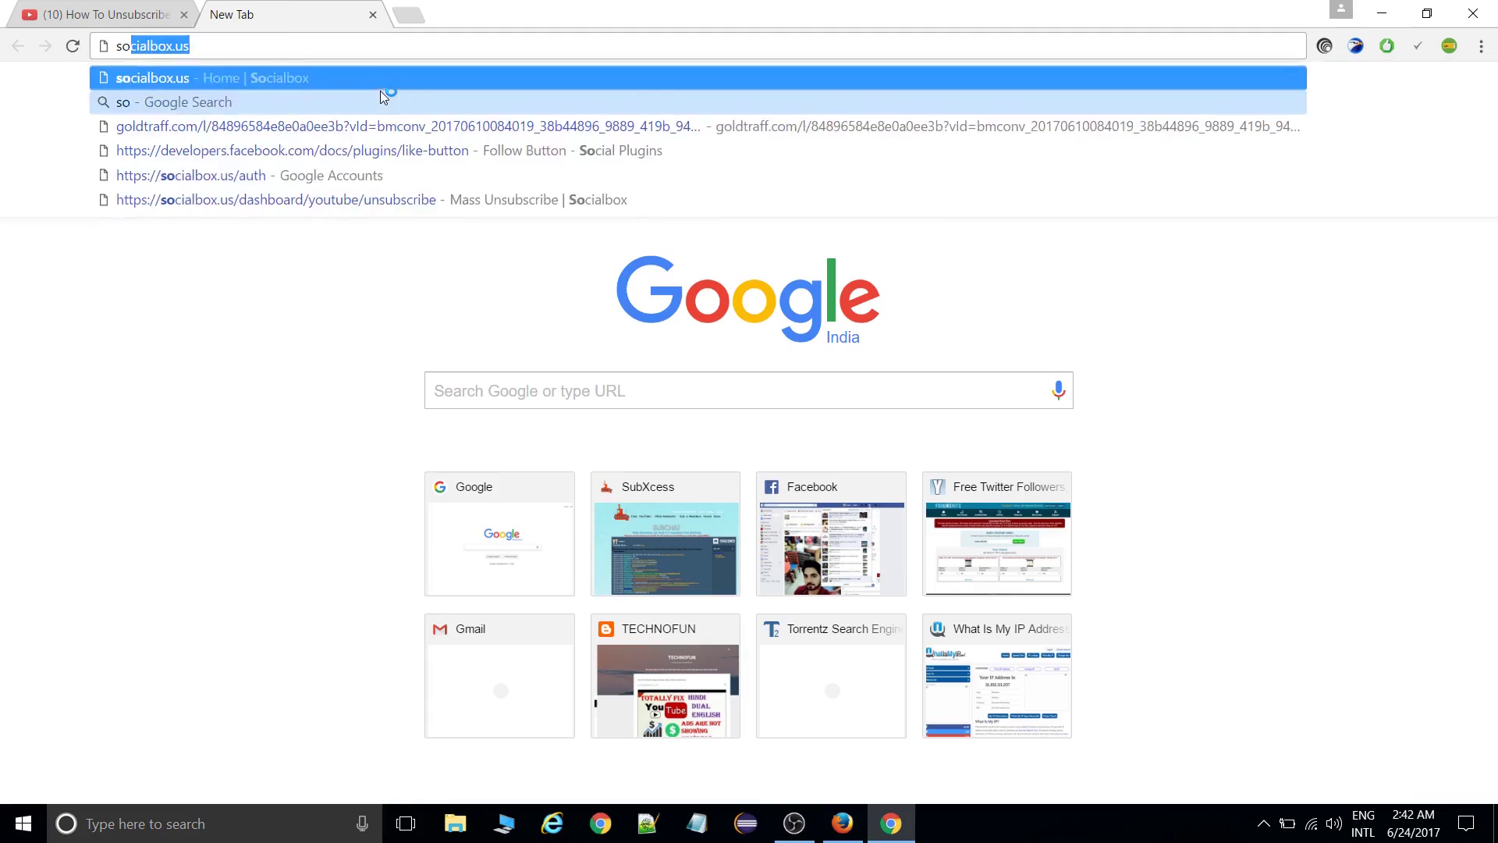
key("Return")
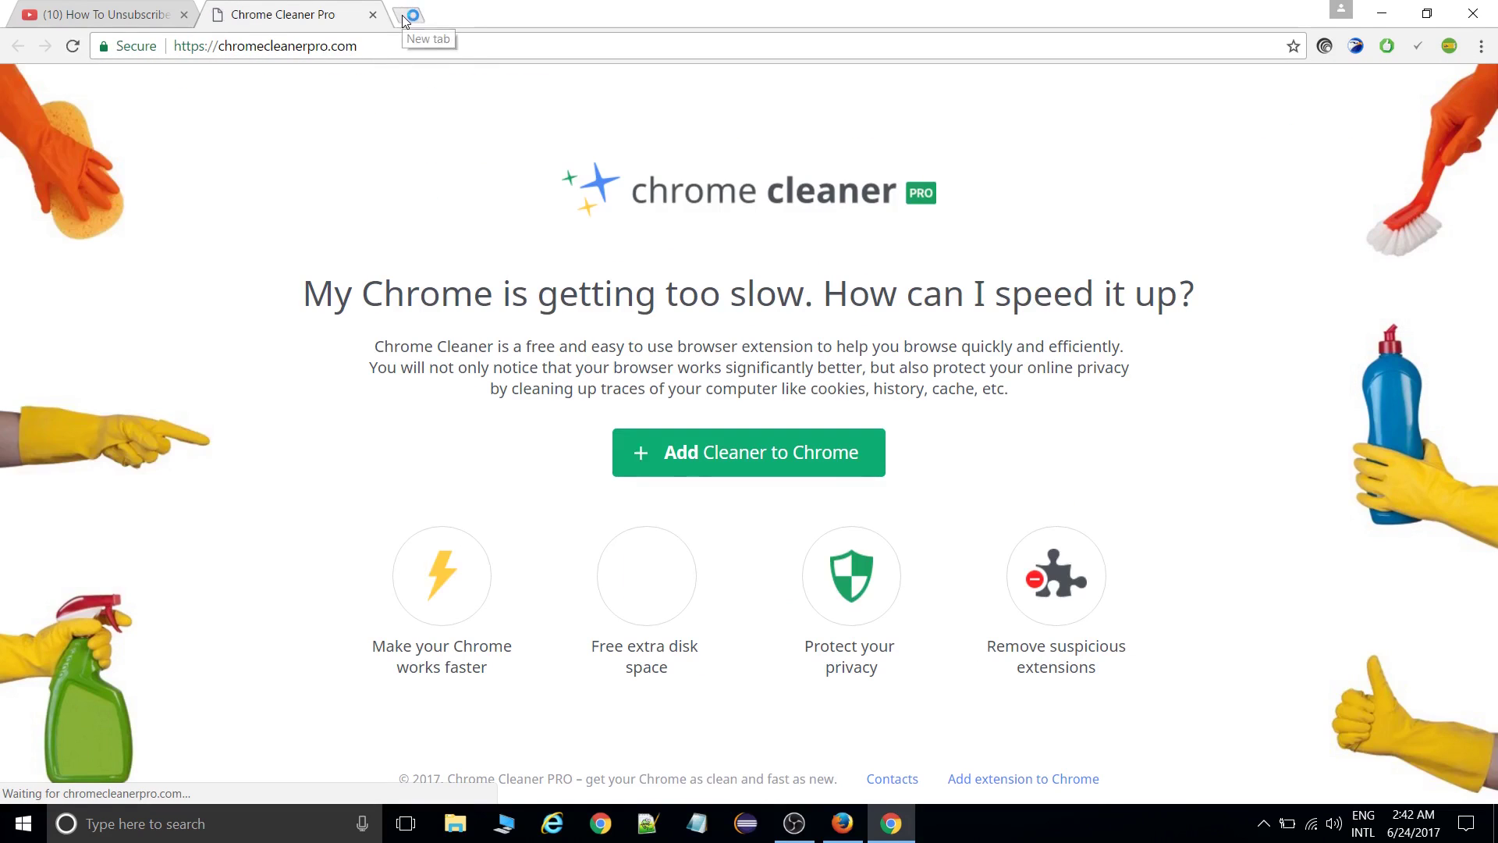
left_click(407, 14)
left_click(372, 14)
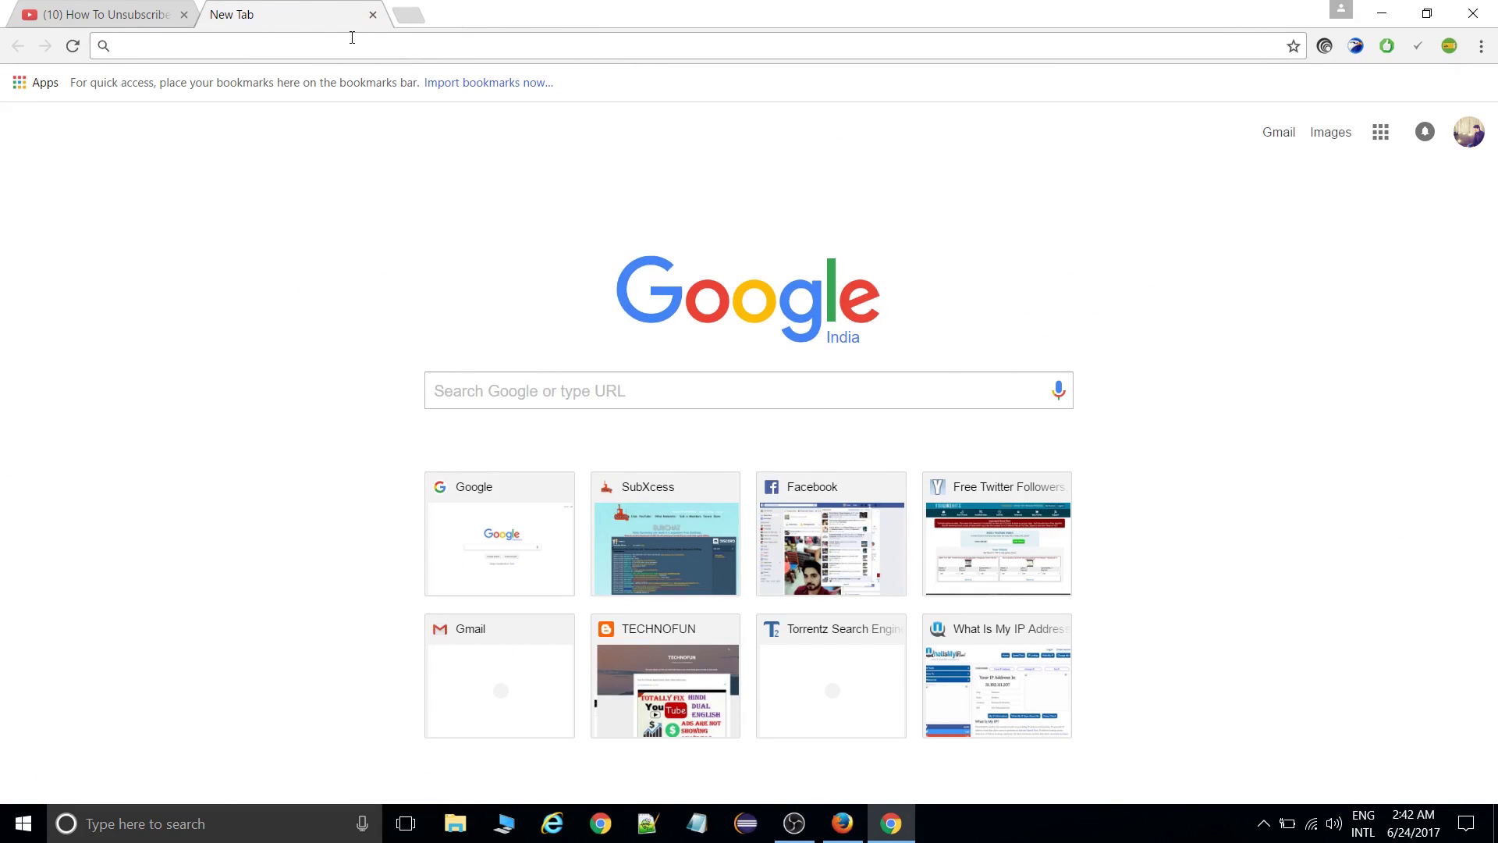
type("socialbox.us")
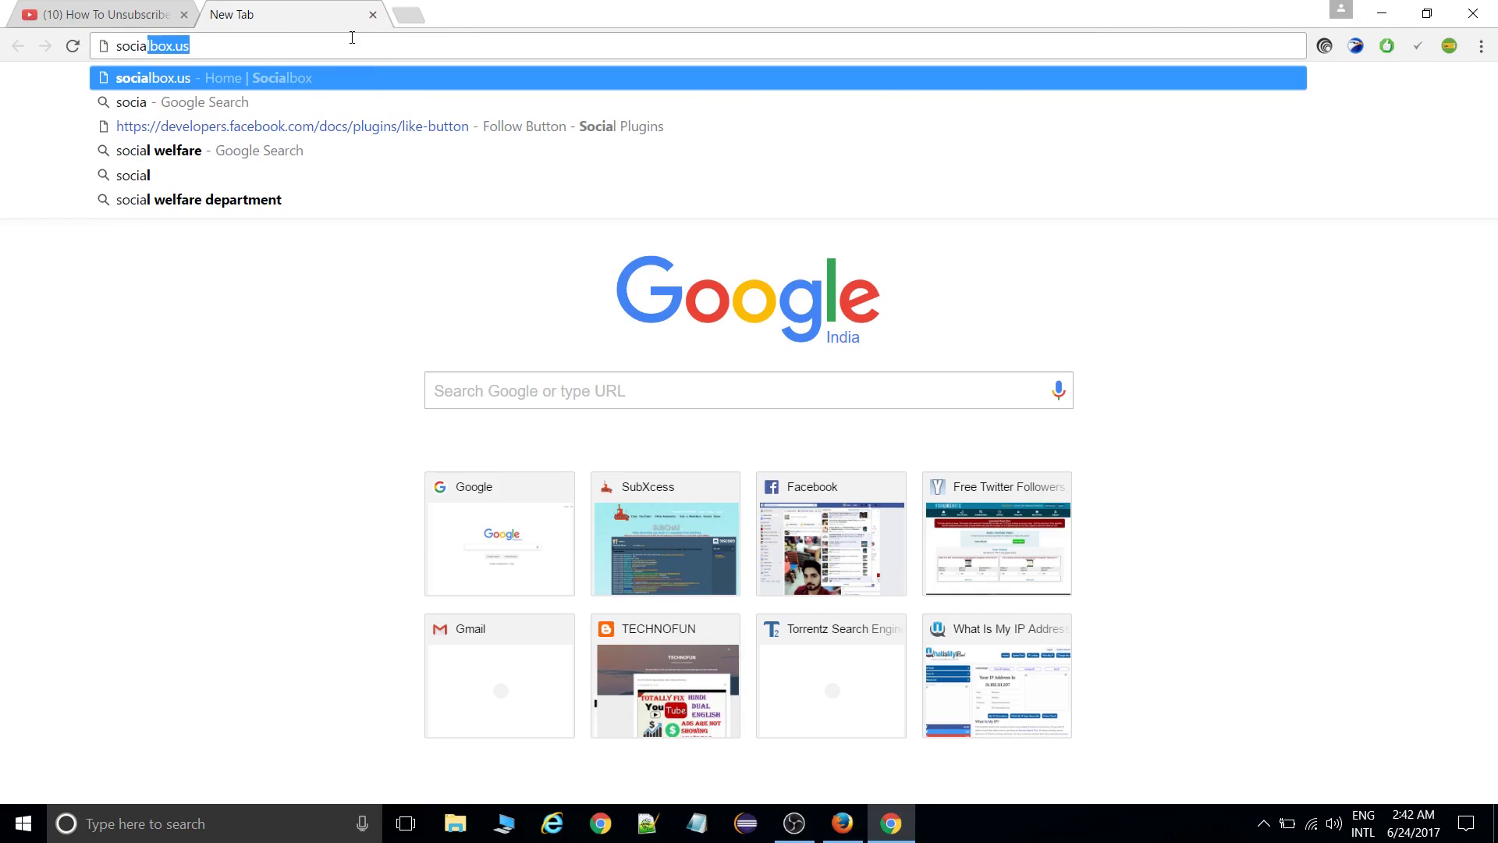
key("Return")
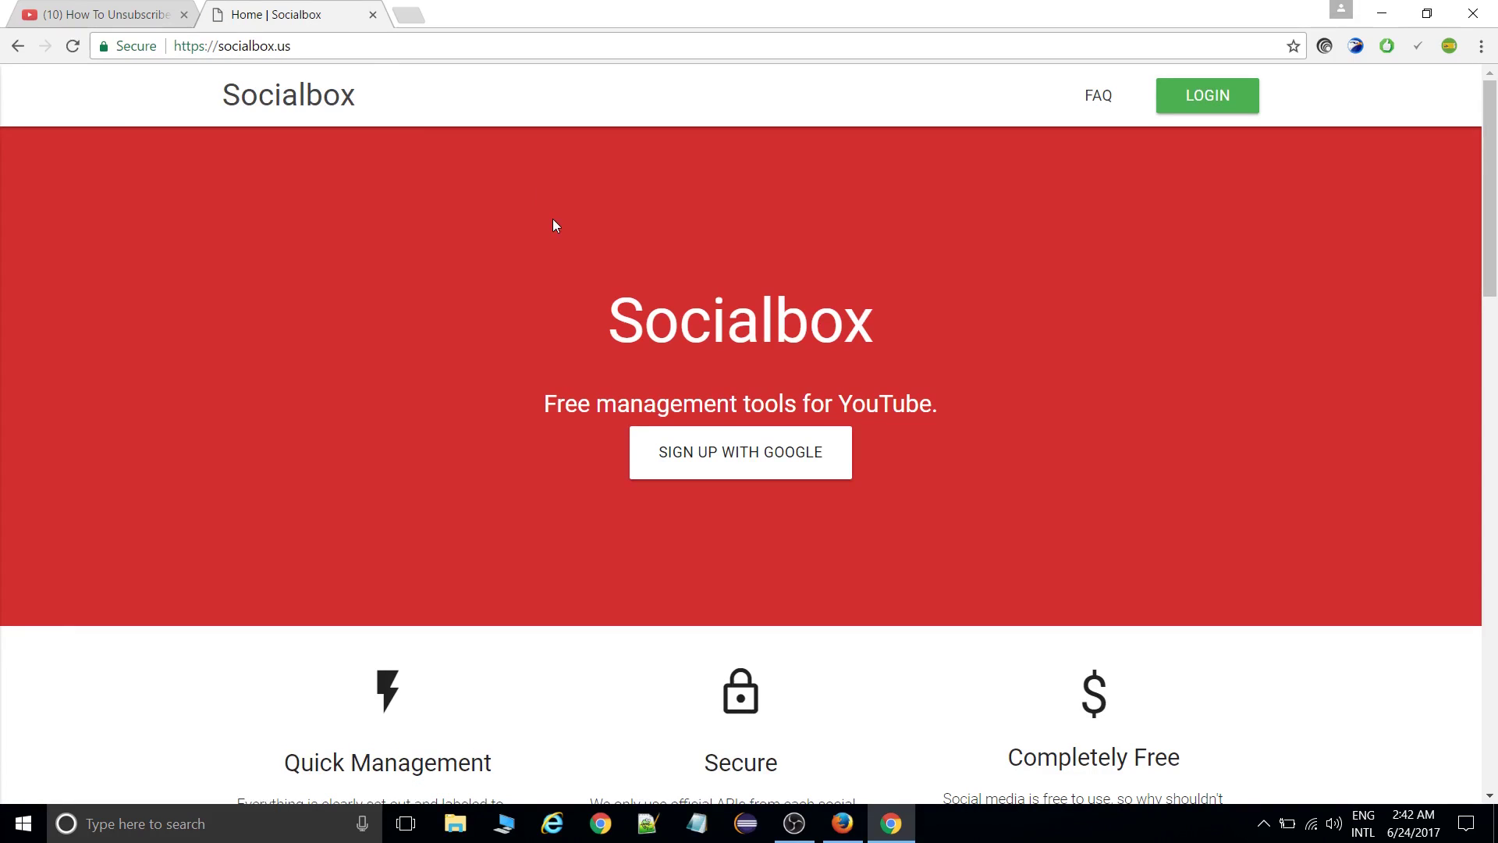
- Sign up to Socialbox with the second Google account and allow it YouTube access
left_click(730, 462)
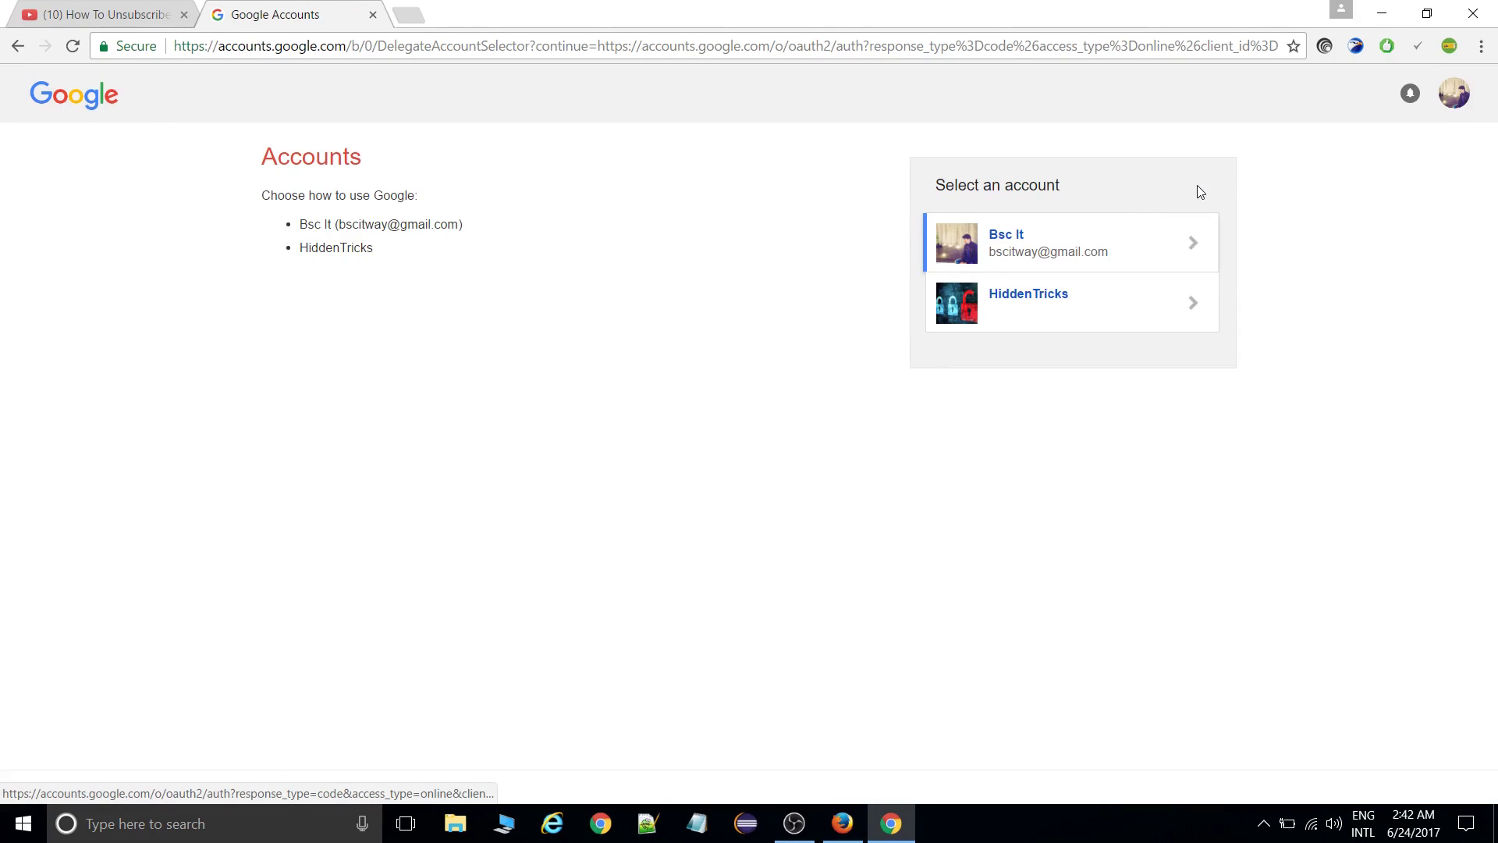
left_click(1046, 304)
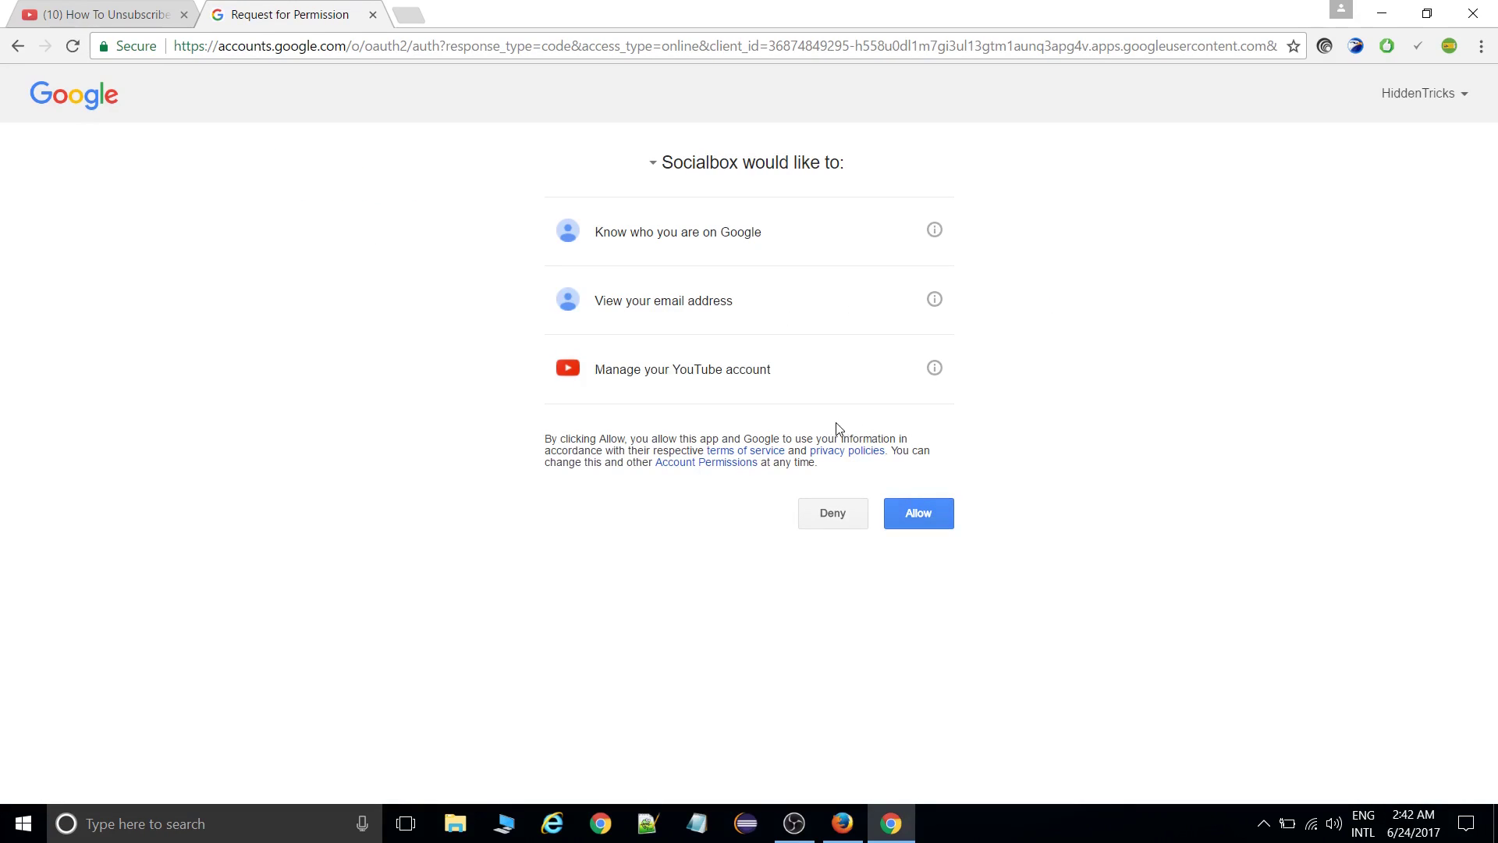
left_click(921, 515)
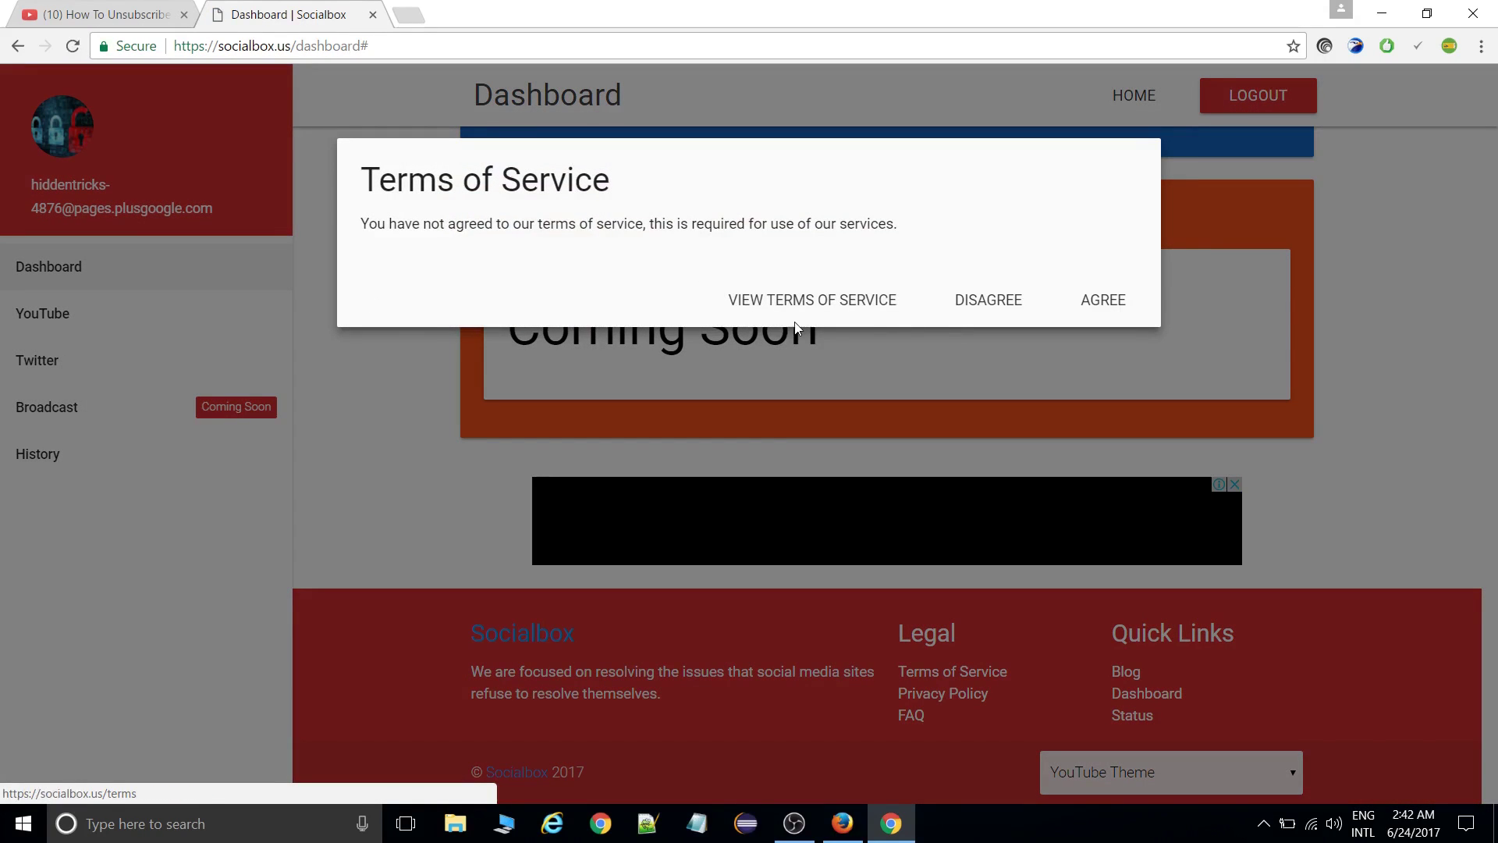
- Agree to the Terms of Service and go to YouTube > Mass Unsubscribe in the sidebar
left_click(1098, 313)
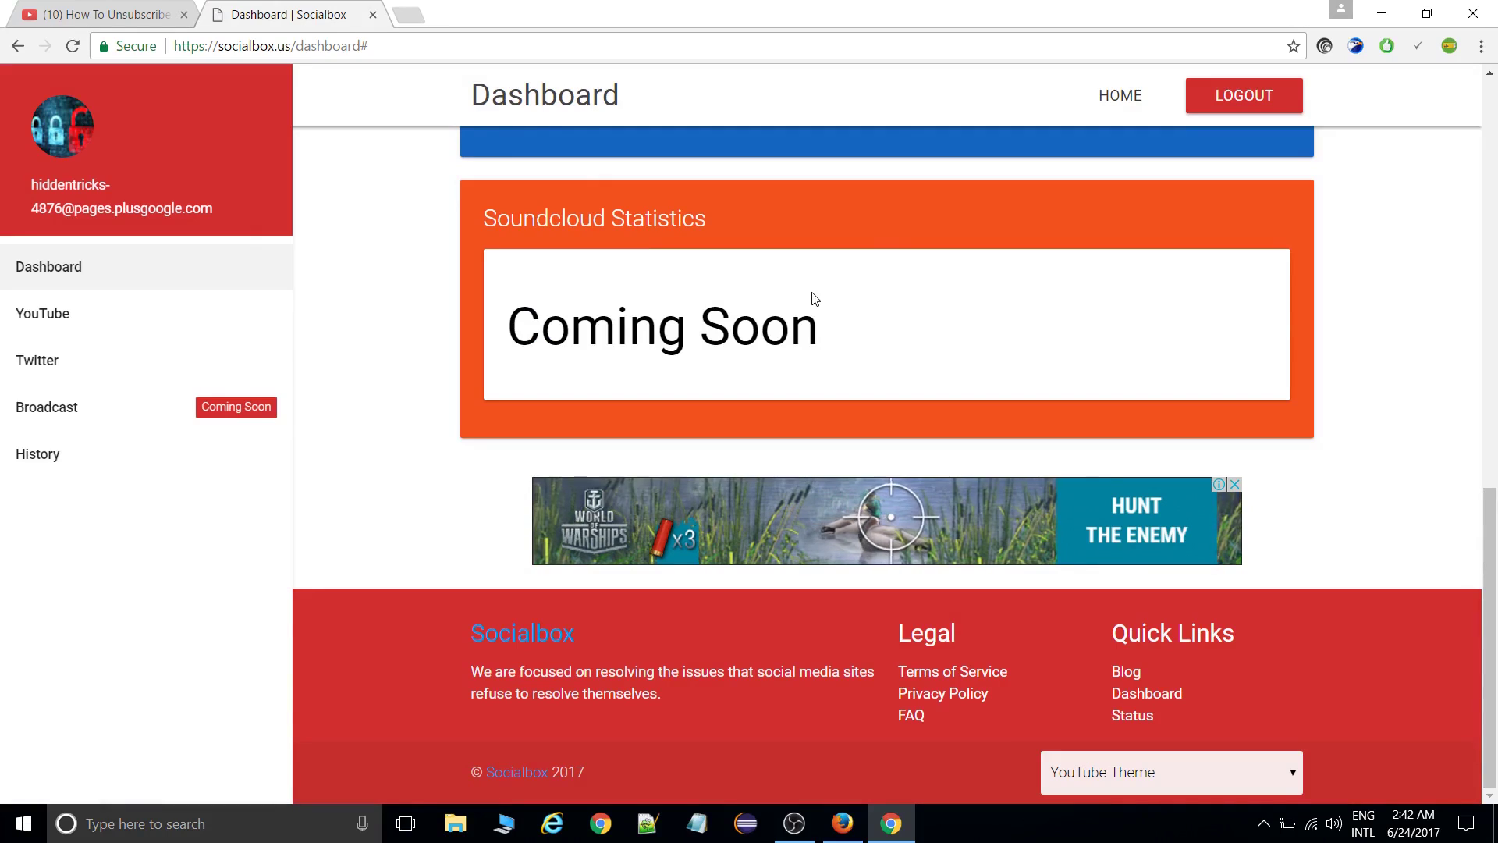
scroll(811, 299, "up", 2)
scroll(816, 298, "up", 4)
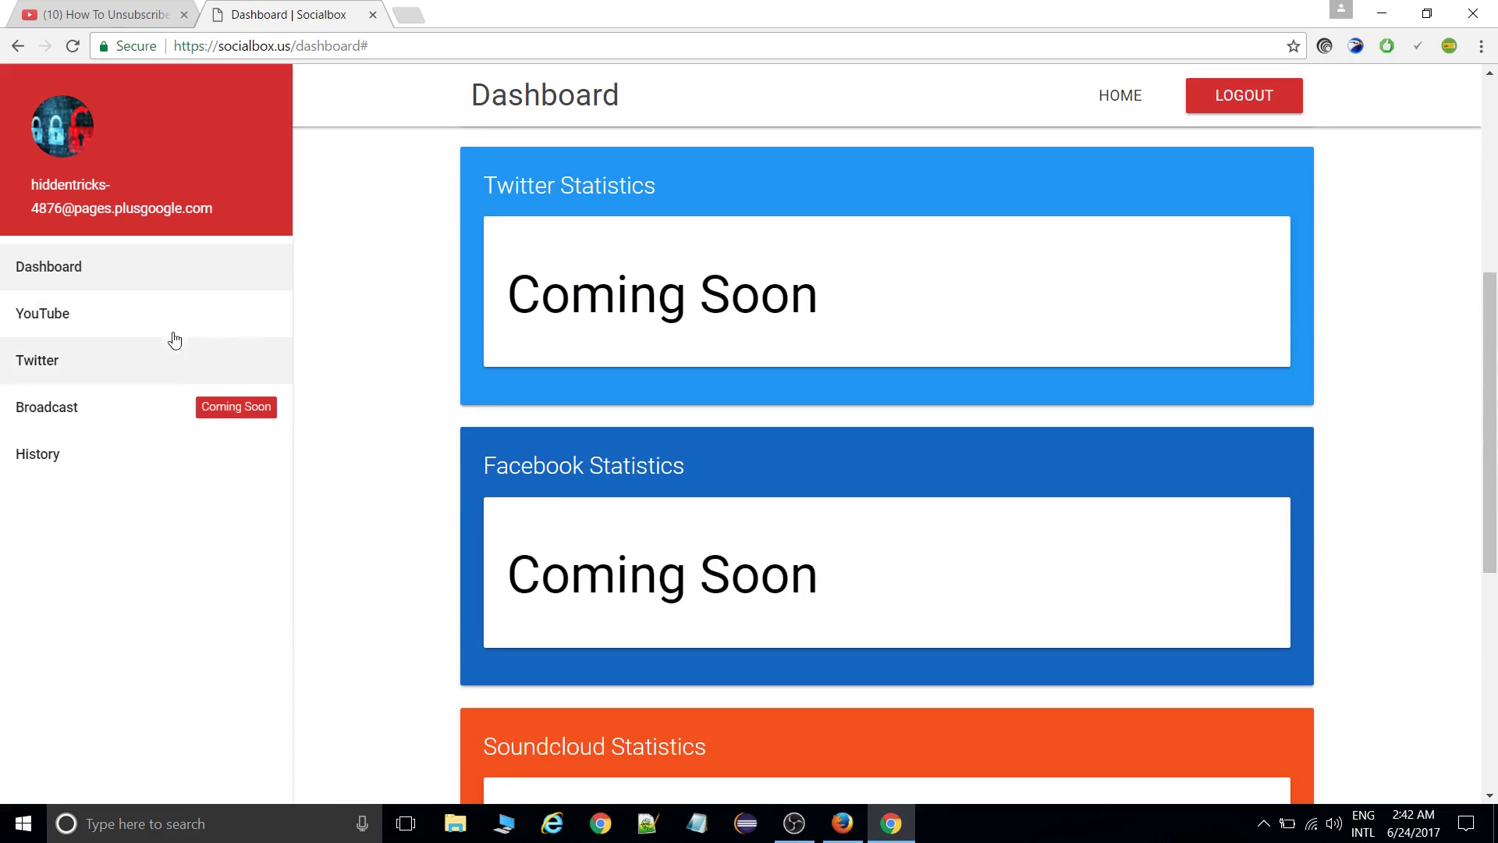
left_click(167, 331)
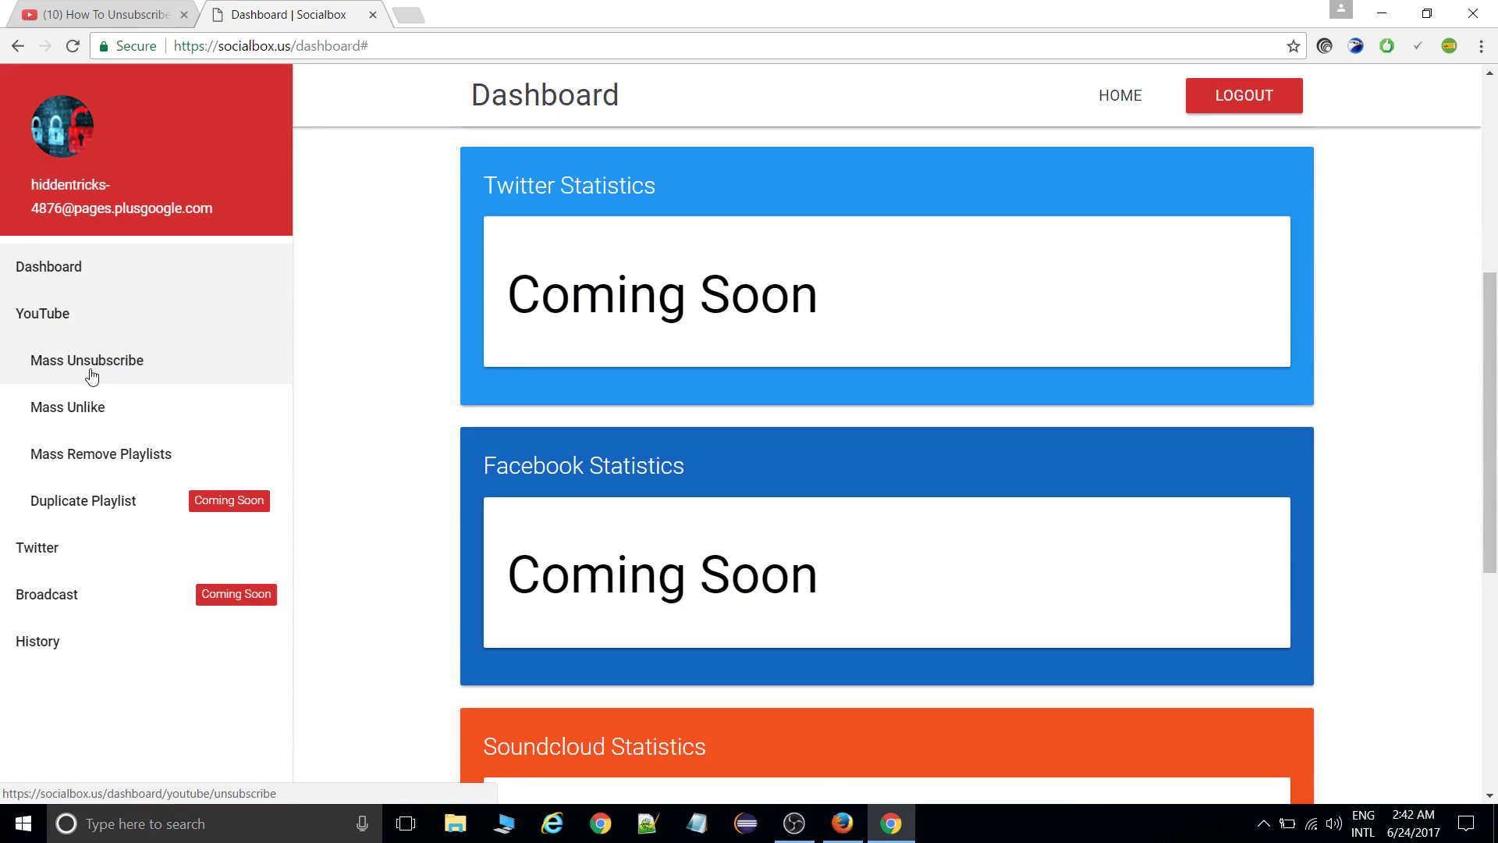
left_click(145, 367)
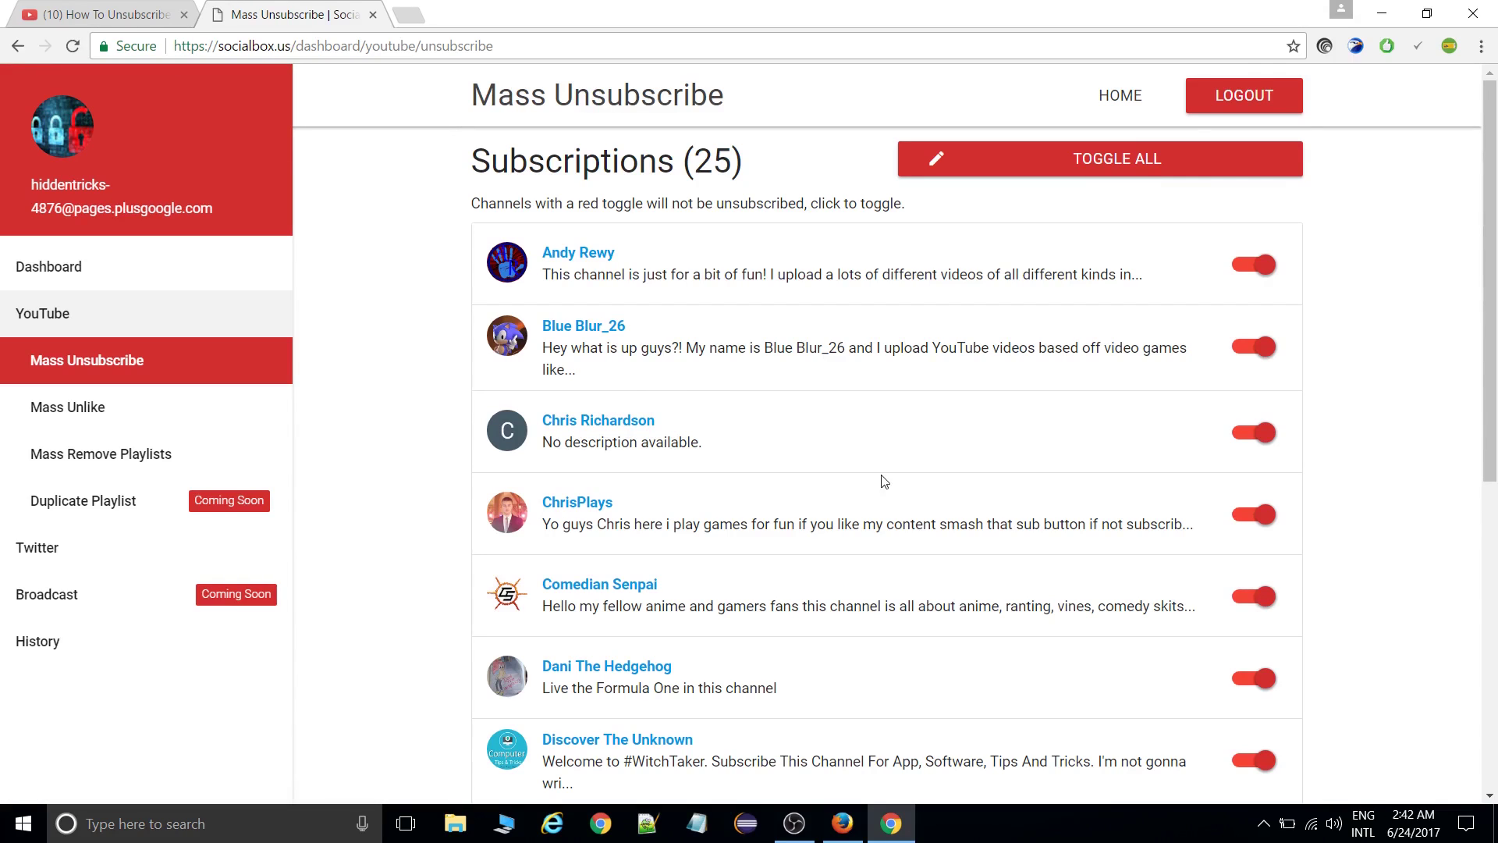
- Mark all channels for unsubscribing, then toggle TECHNOFUN to keep it, leaving 23
scroll(884, 482, "down", 6)
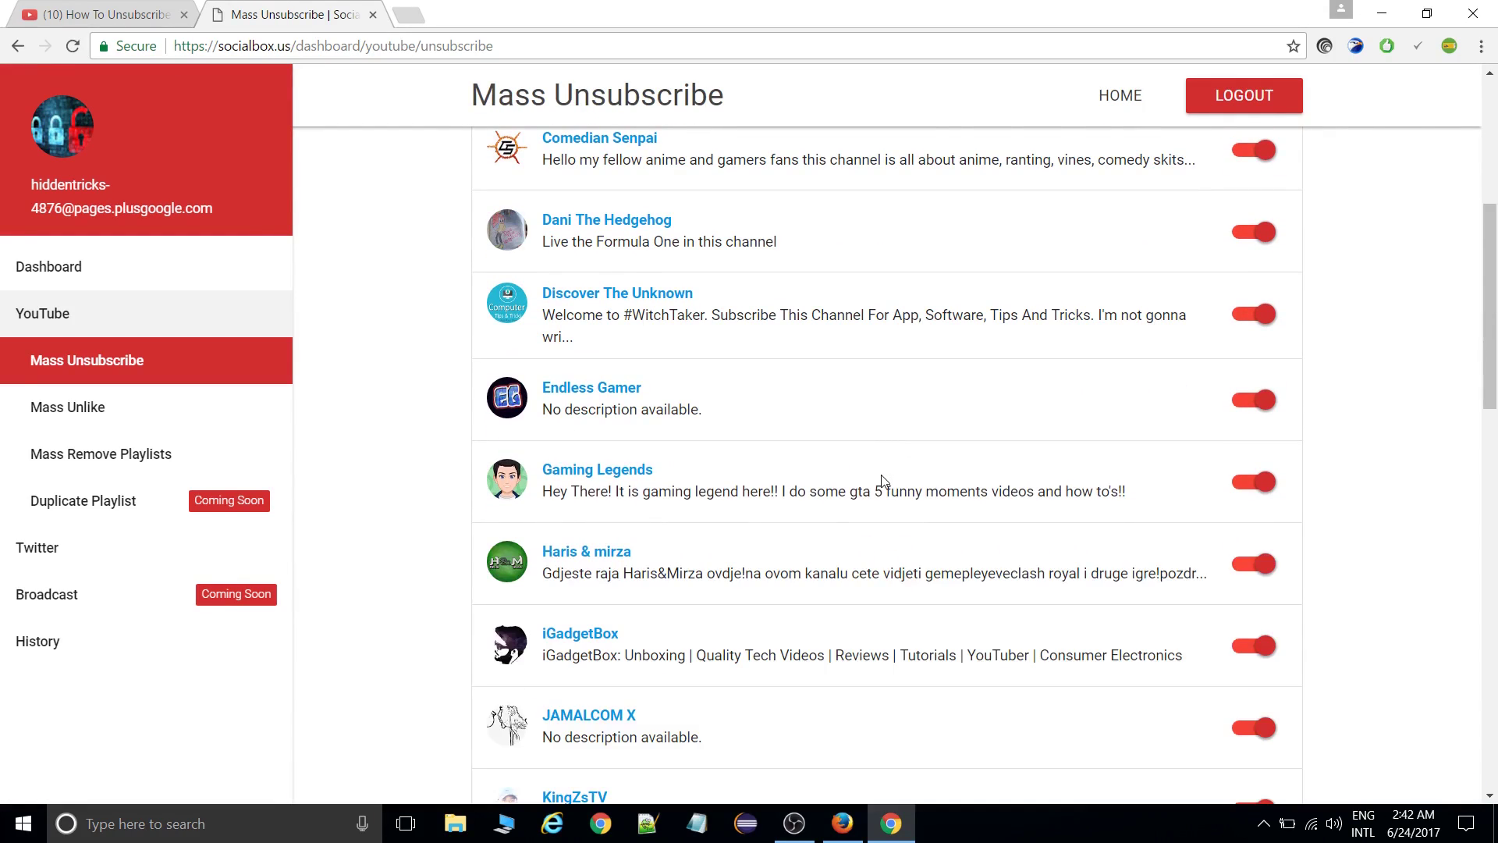
scroll(884, 481, "up", 6)
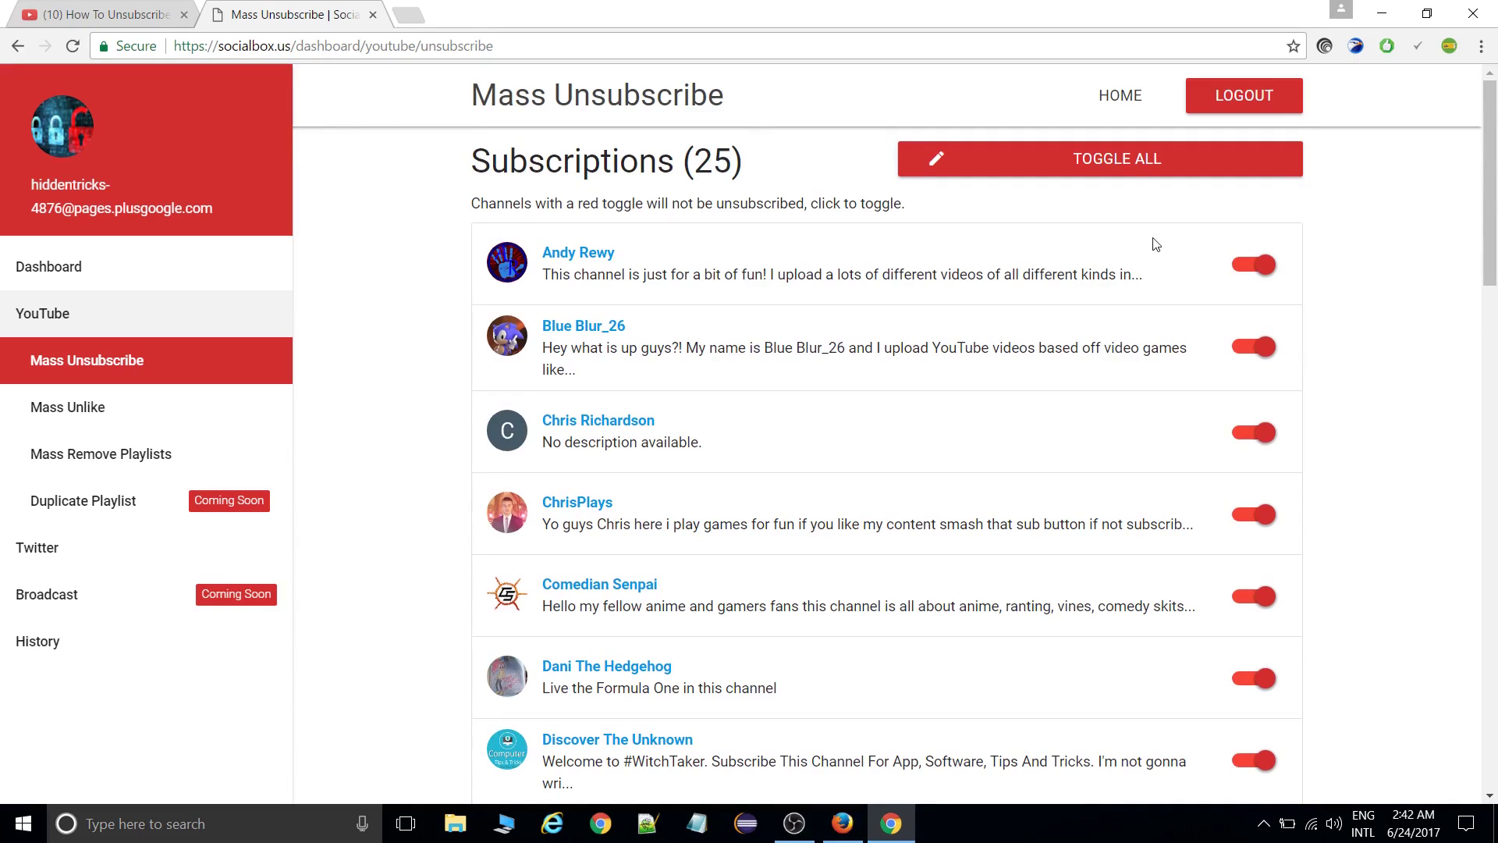
left_click(1108, 160)
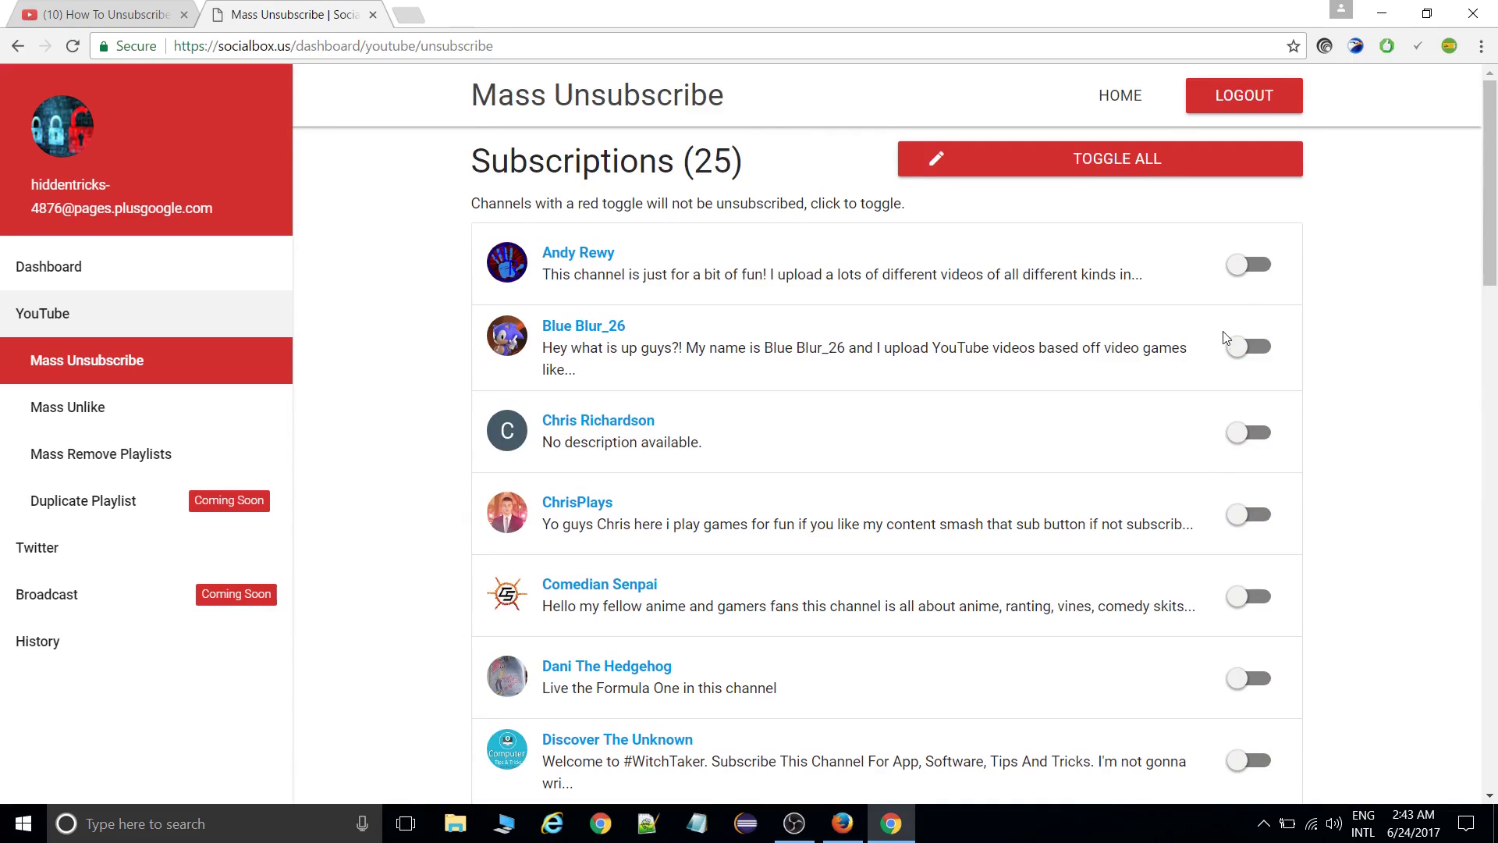
scroll(1112, 477, "down", 6)
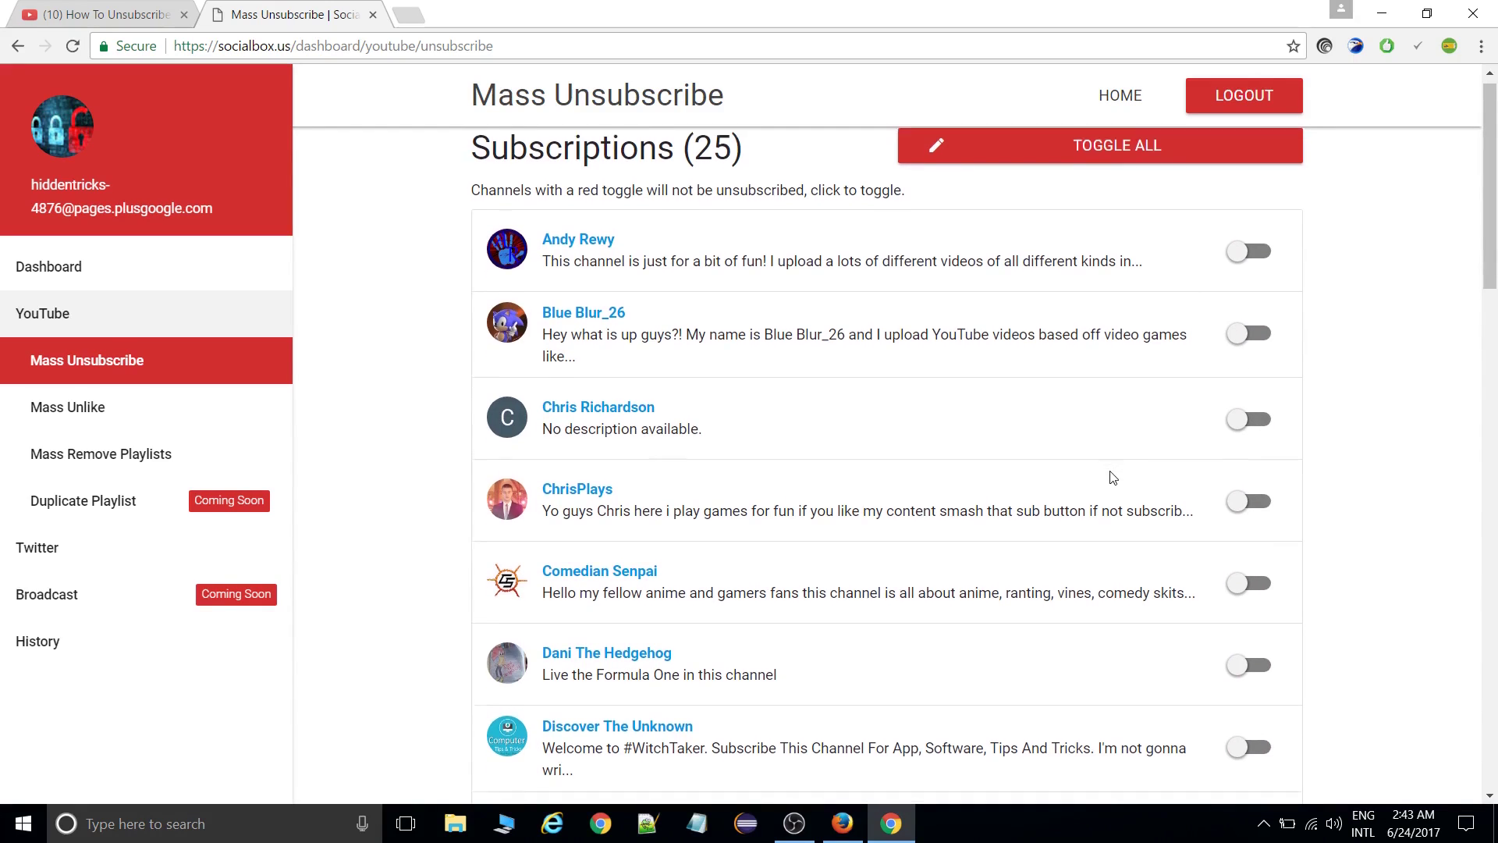
scroll(1113, 477, "down", 9)
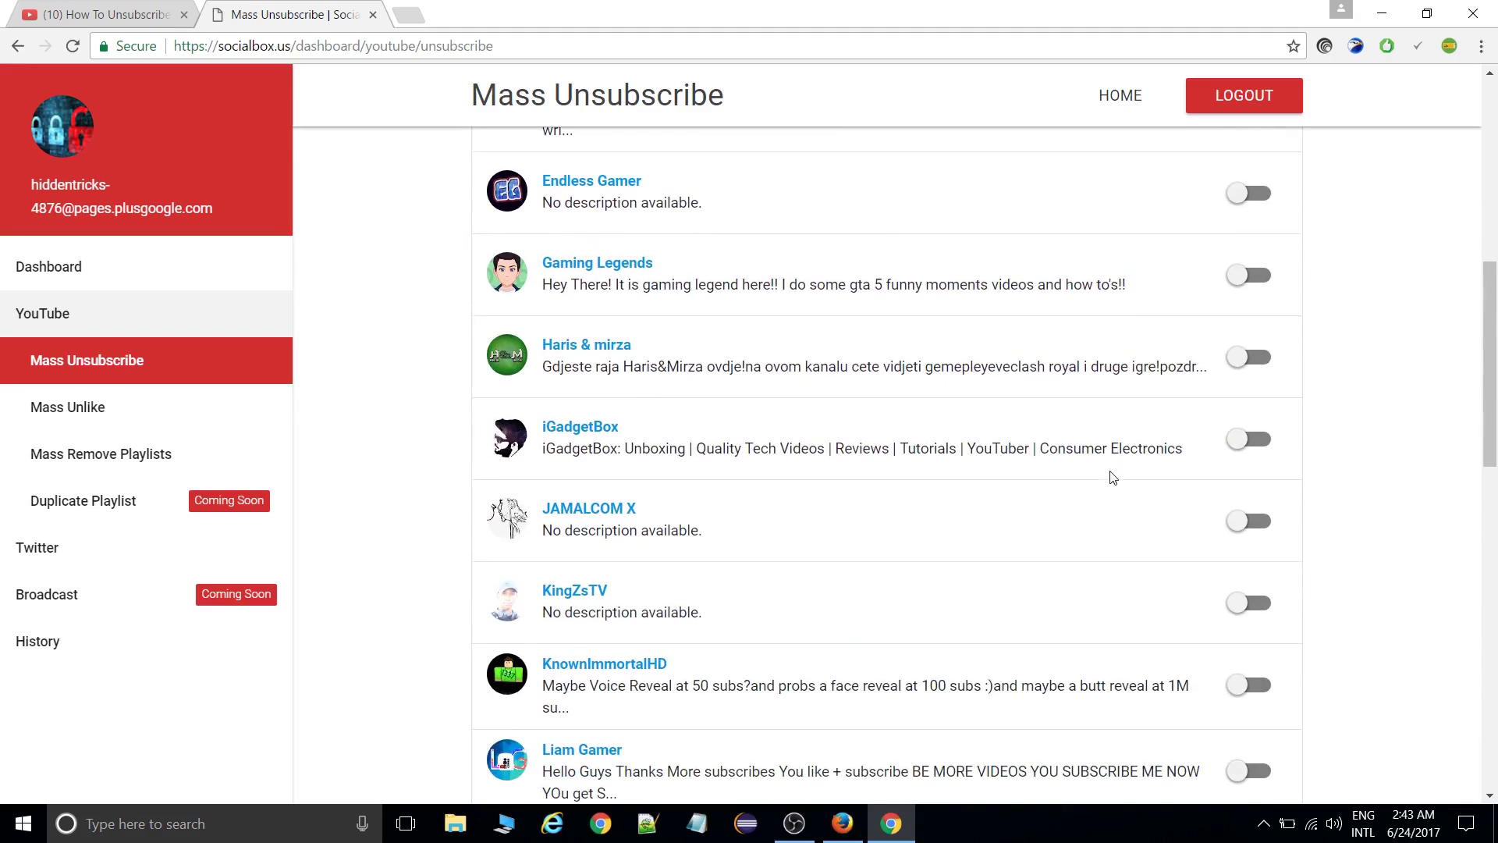
scroll(1112, 477, "down", 4)
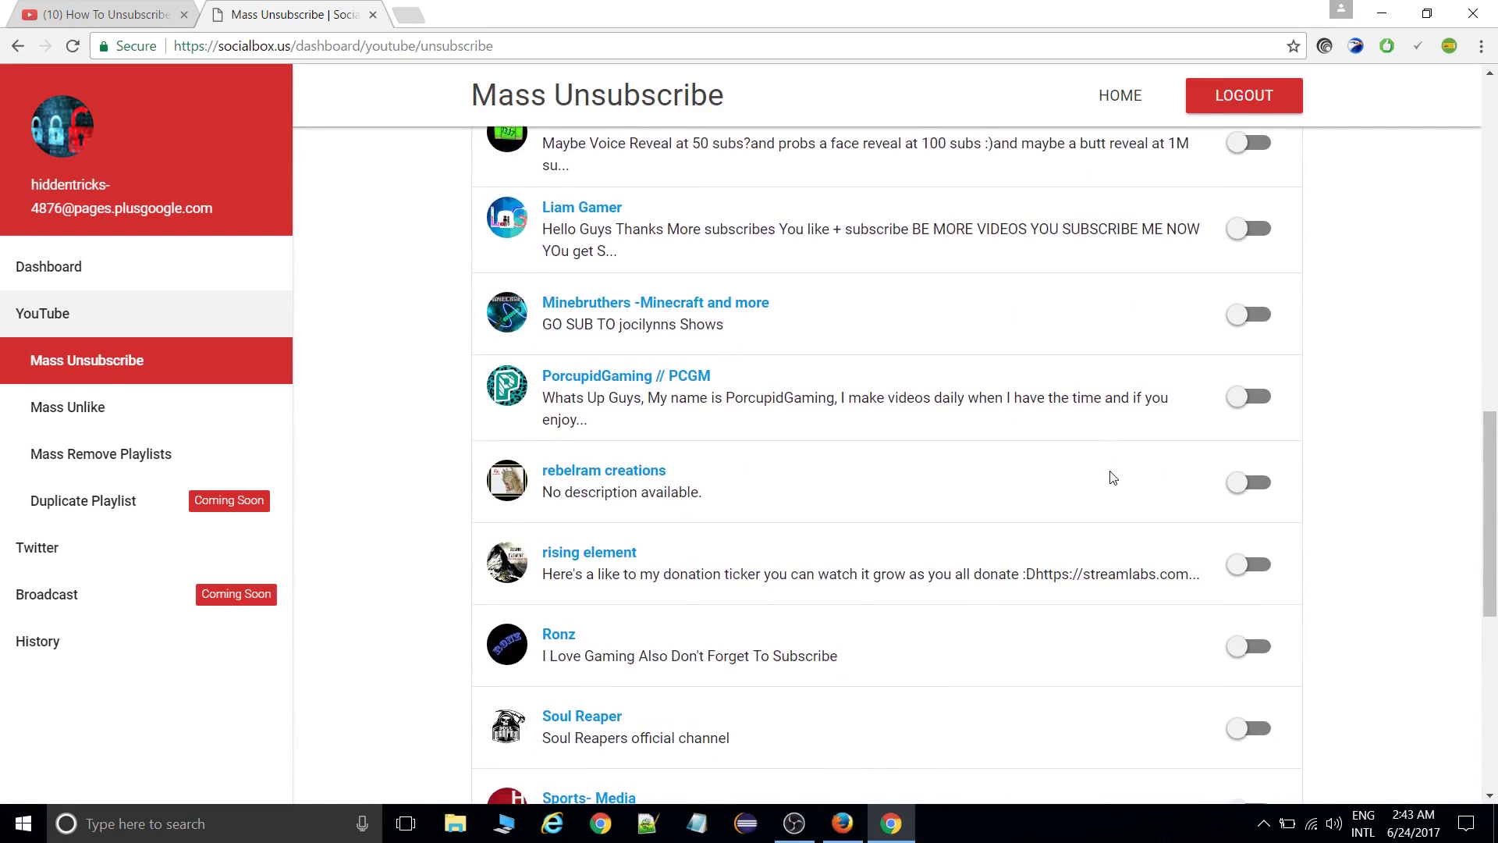
scroll(1112, 477, "down", 2)
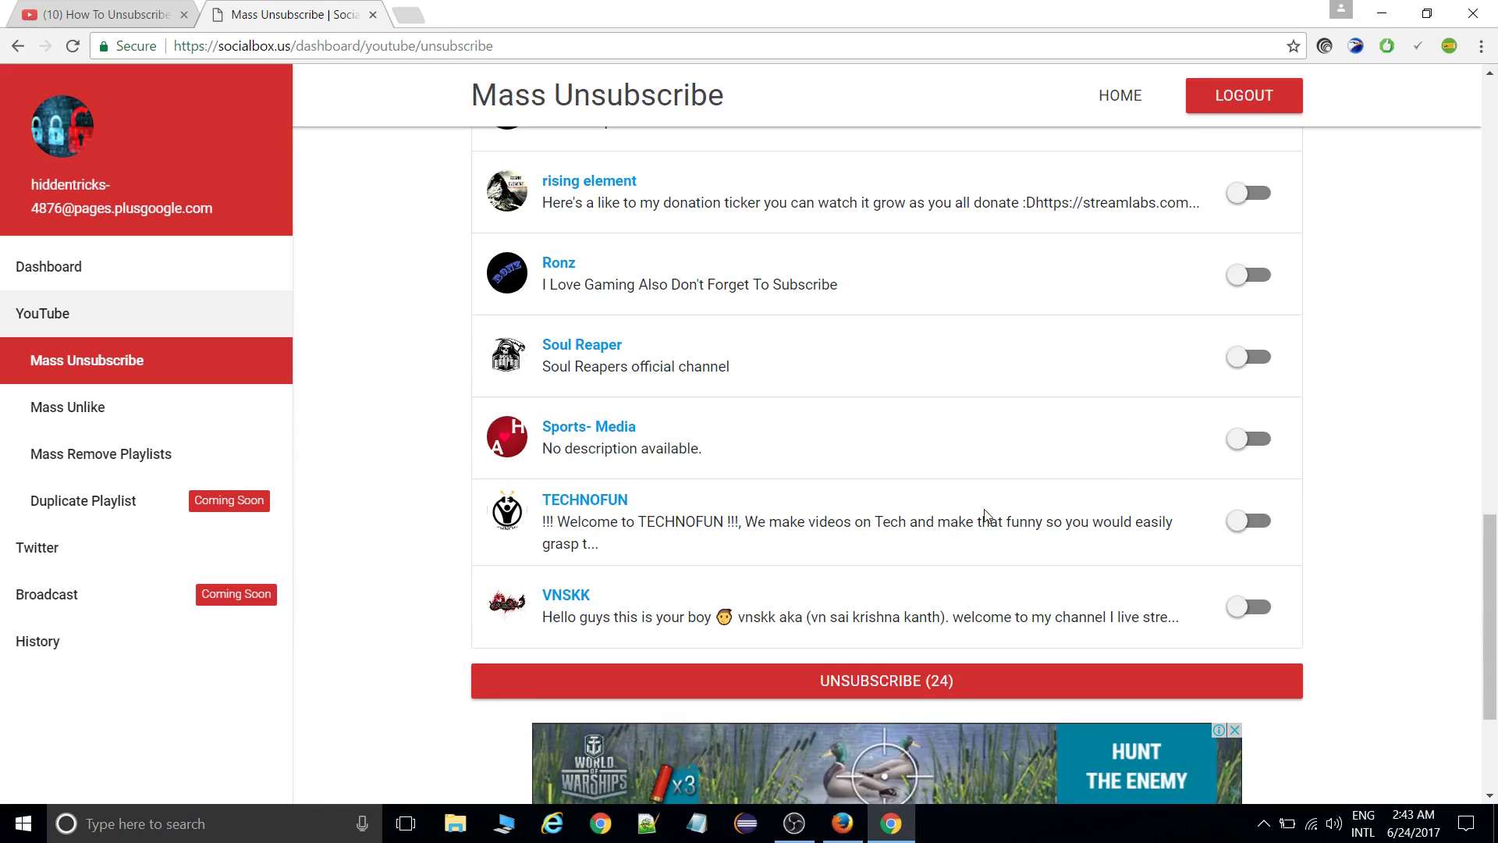
left_click(1240, 531)
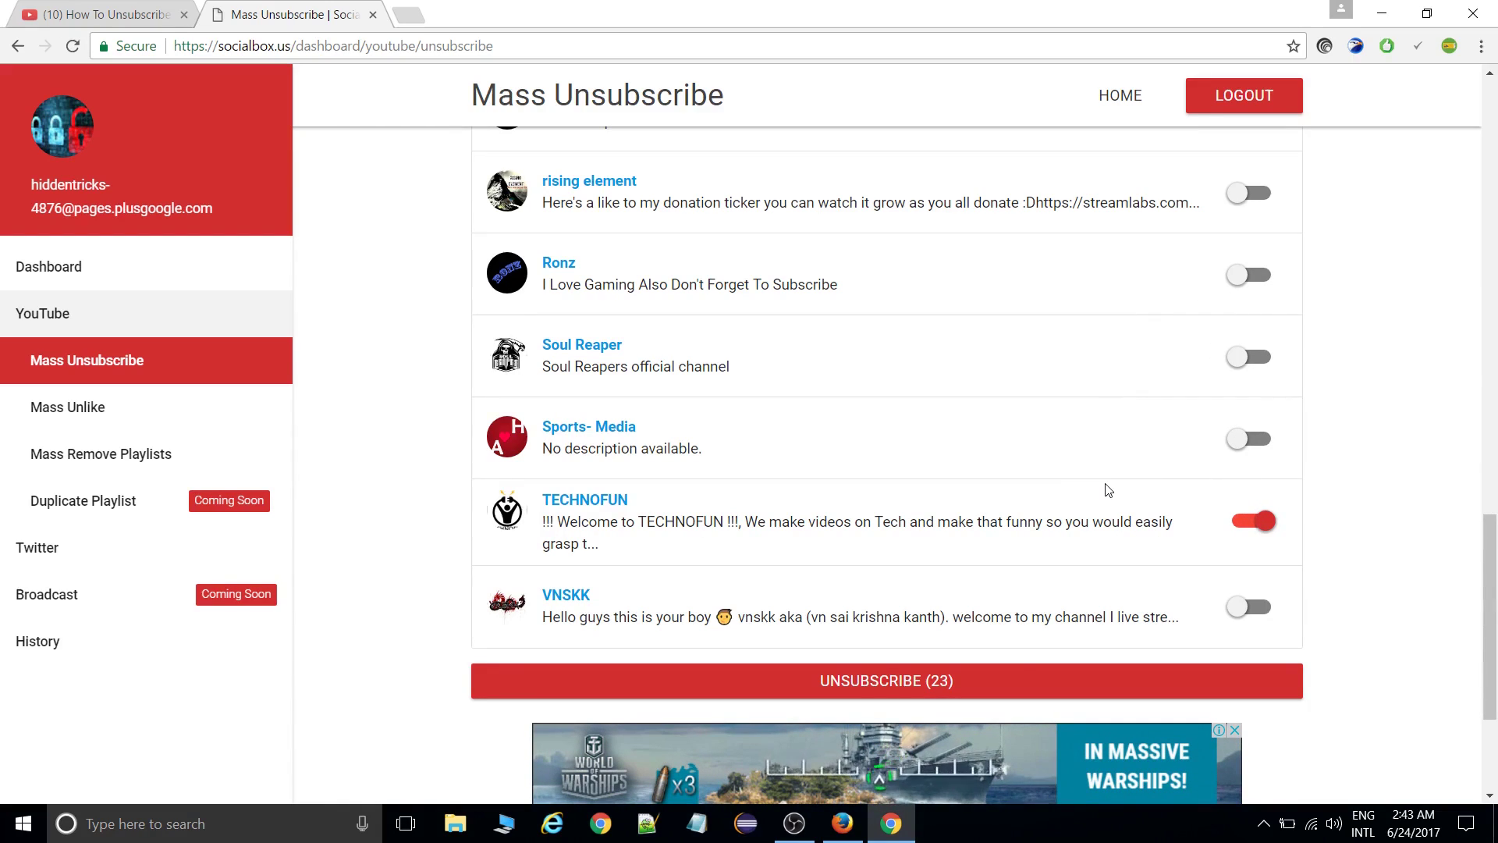
- Unsubscribe from the 23 channels, confirm in the Are you sure? dialog, and return to YouTube
left_click(902, 683)
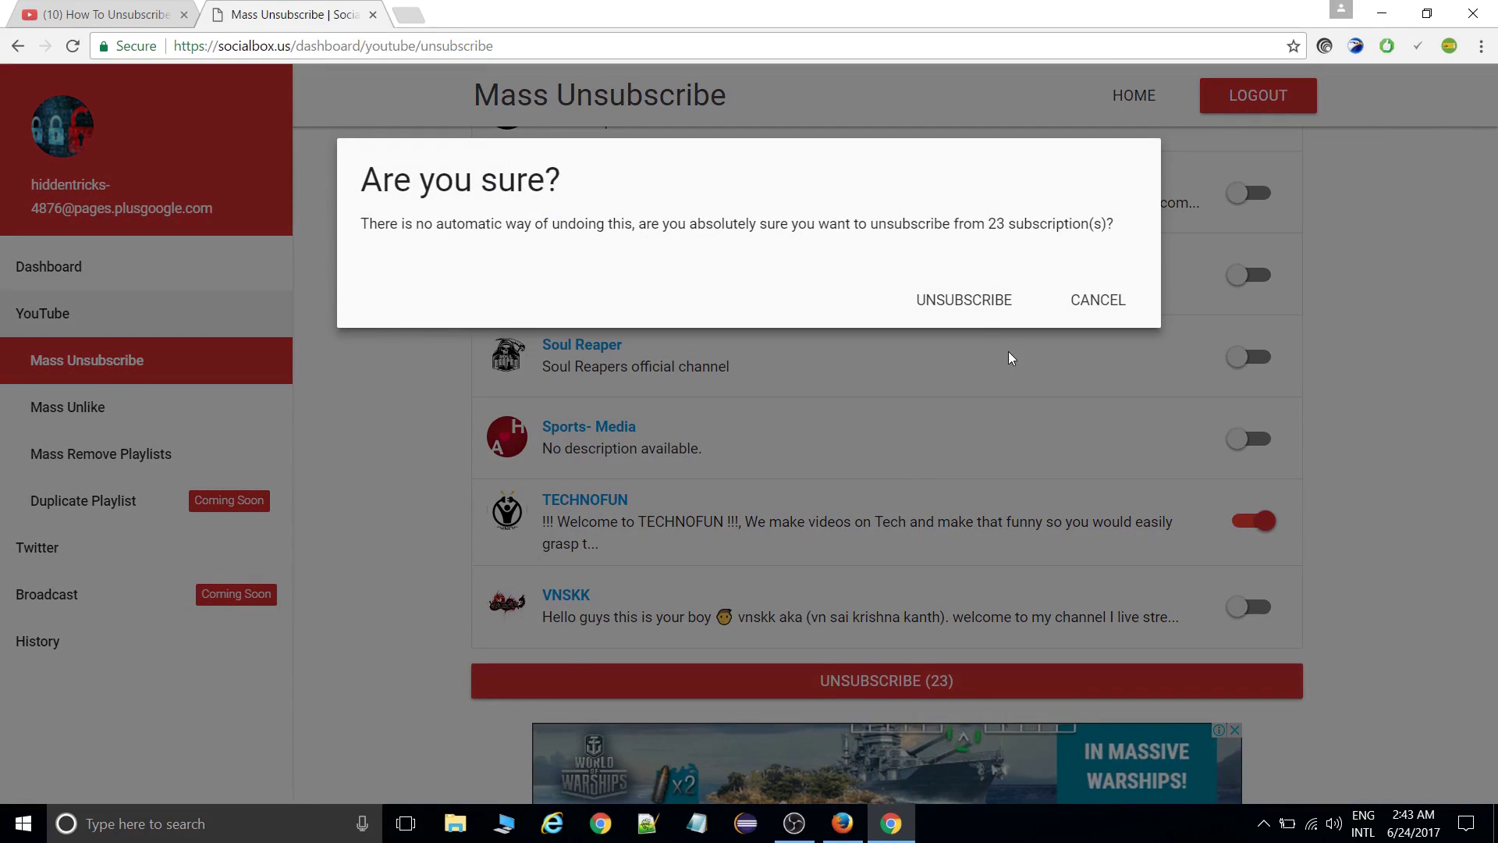
left_click(966, 303)
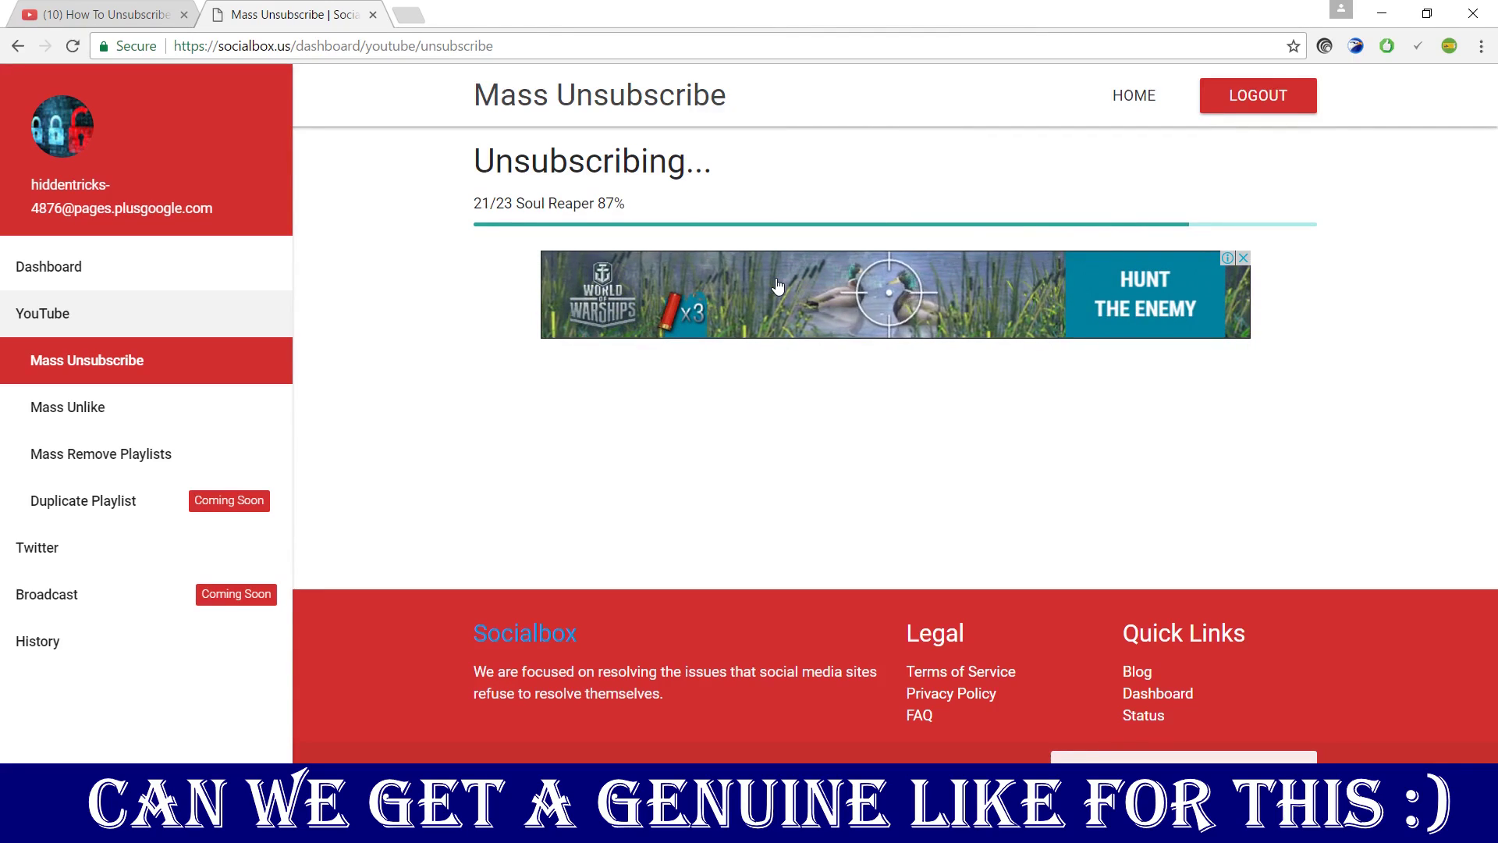
key("ctrl+1")
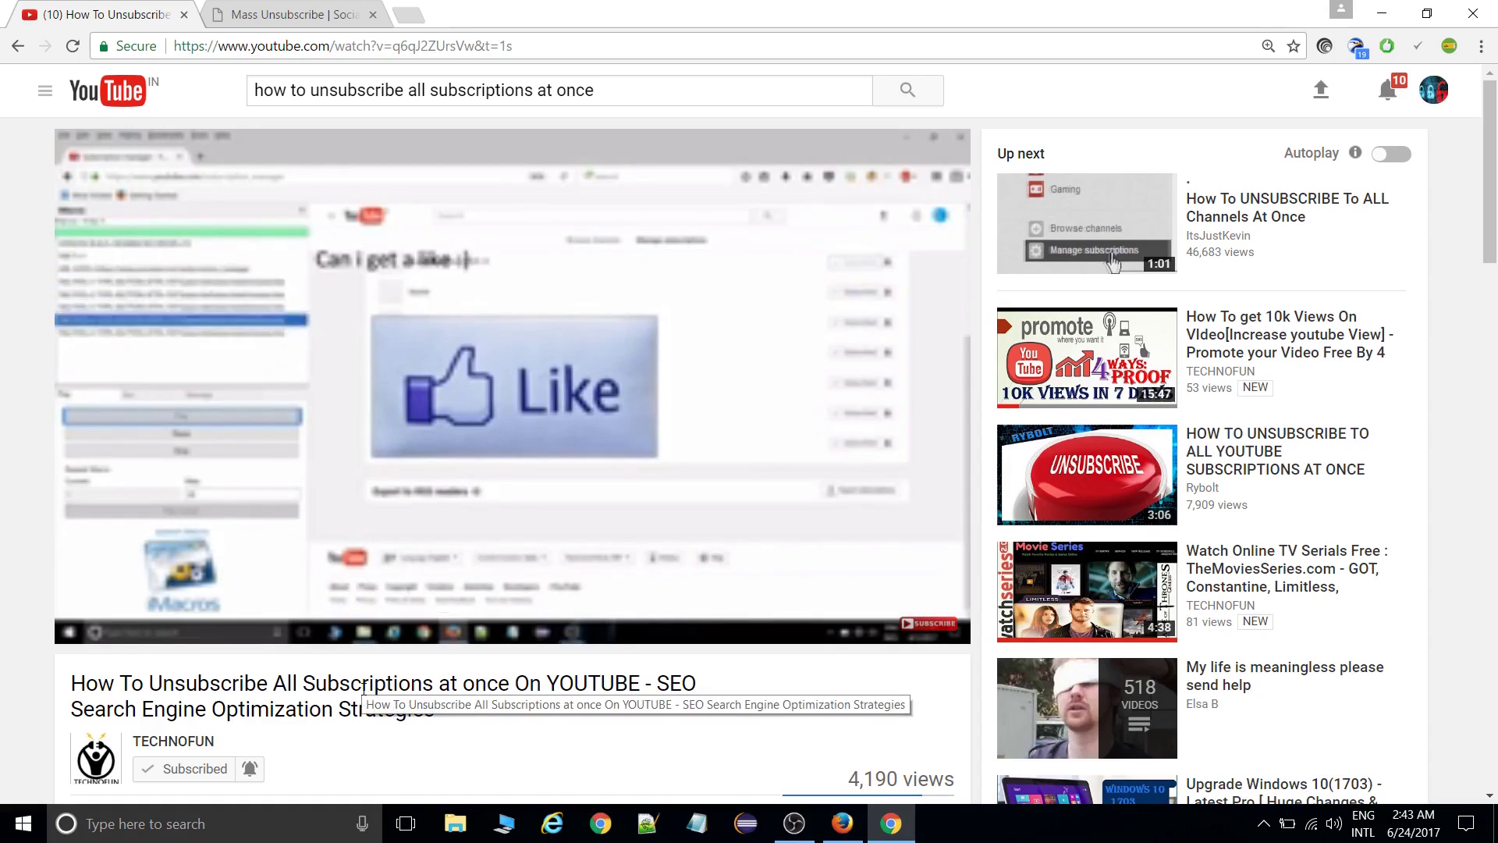
- Check Socialbox shows Complete!, then open YouTube's guide sidebar with the subscriptions list
scroll(363, 692, "down", 1)
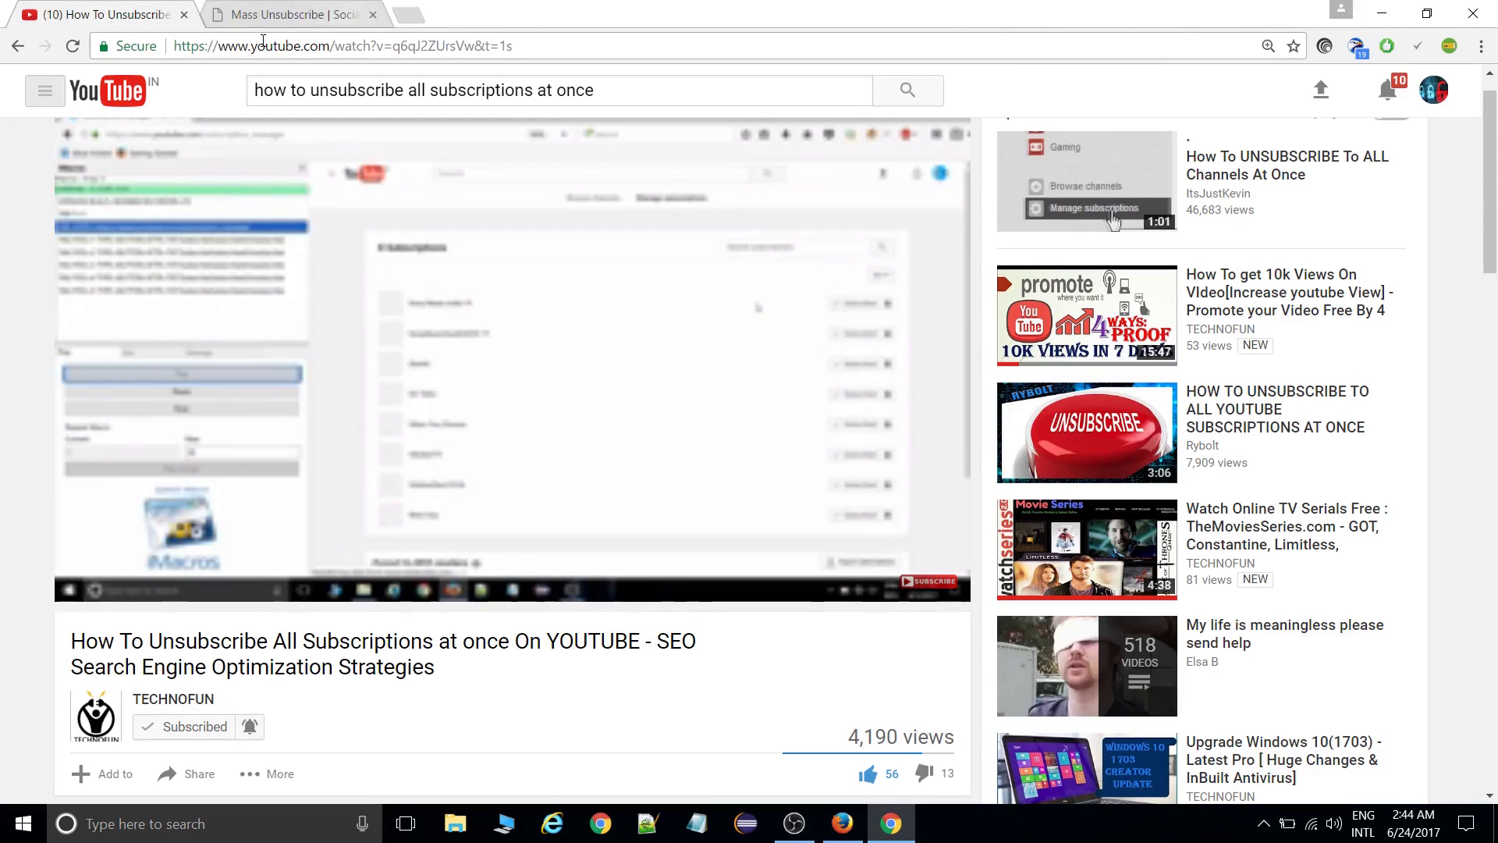
left_click(288, 15)
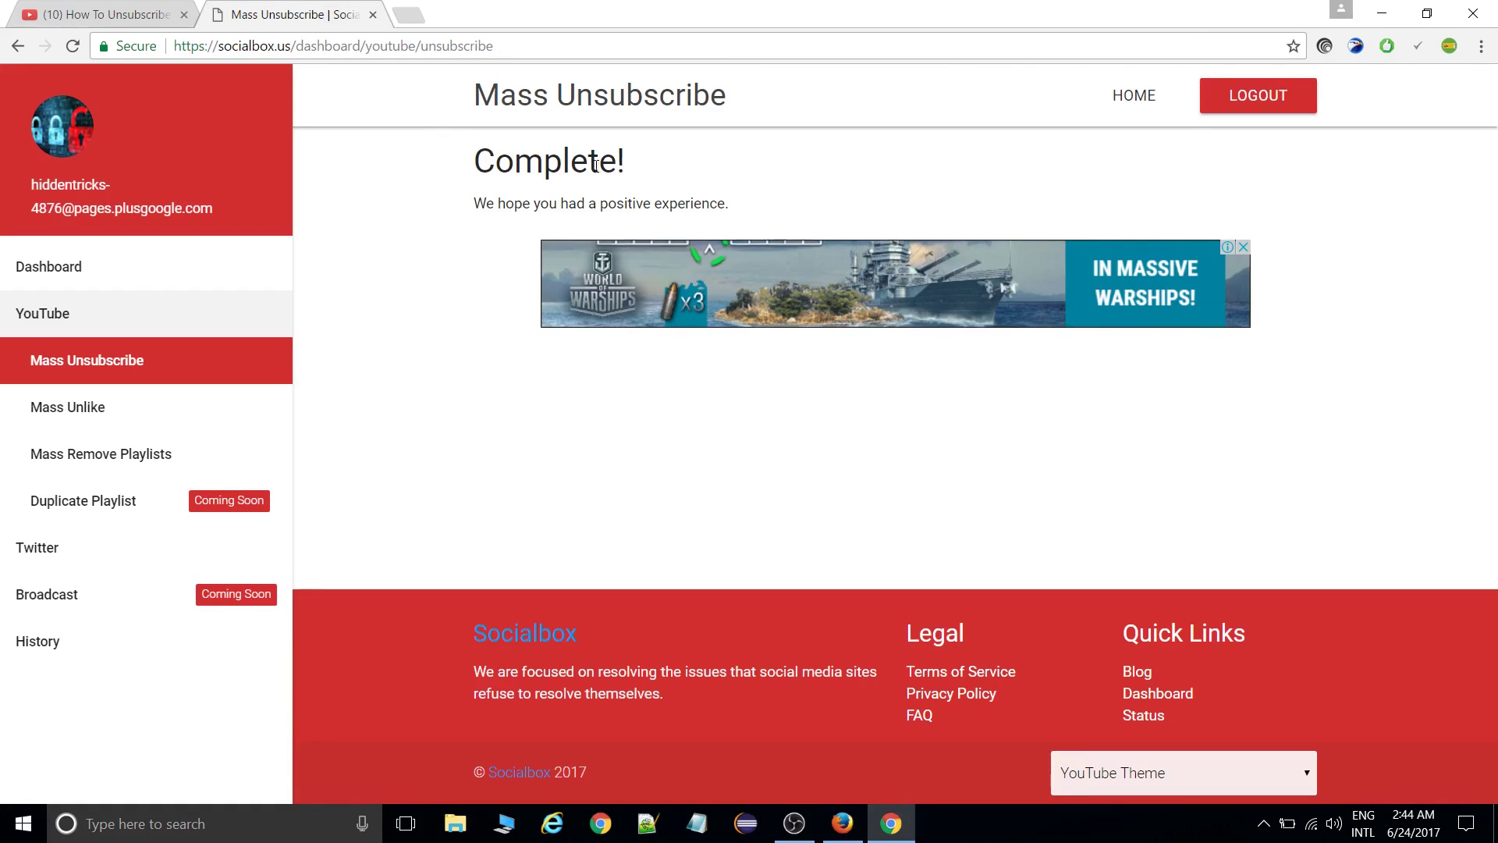
left_click(119, 9)
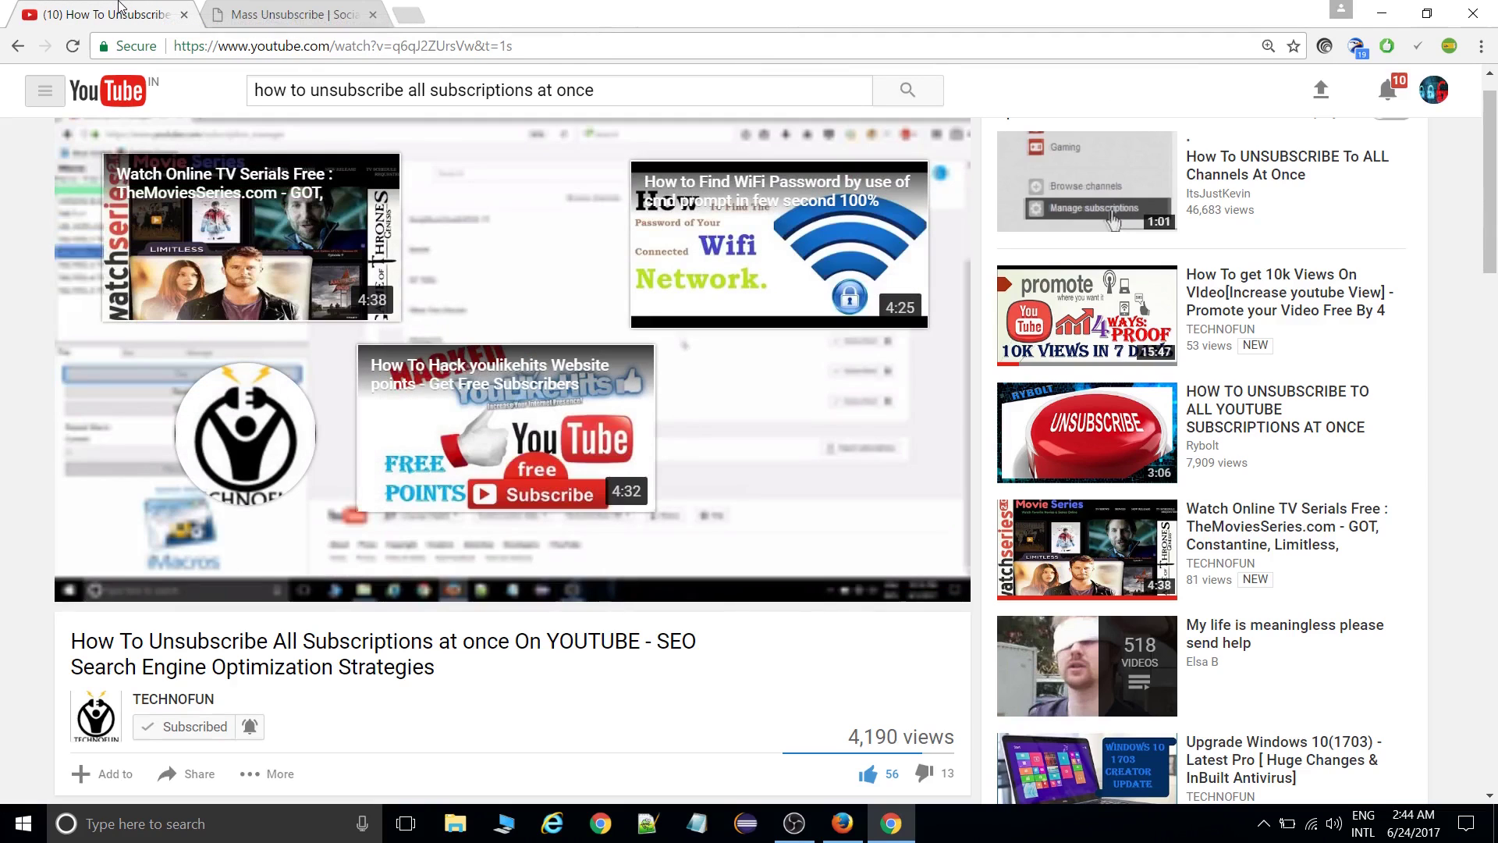
left_click(47, 92)
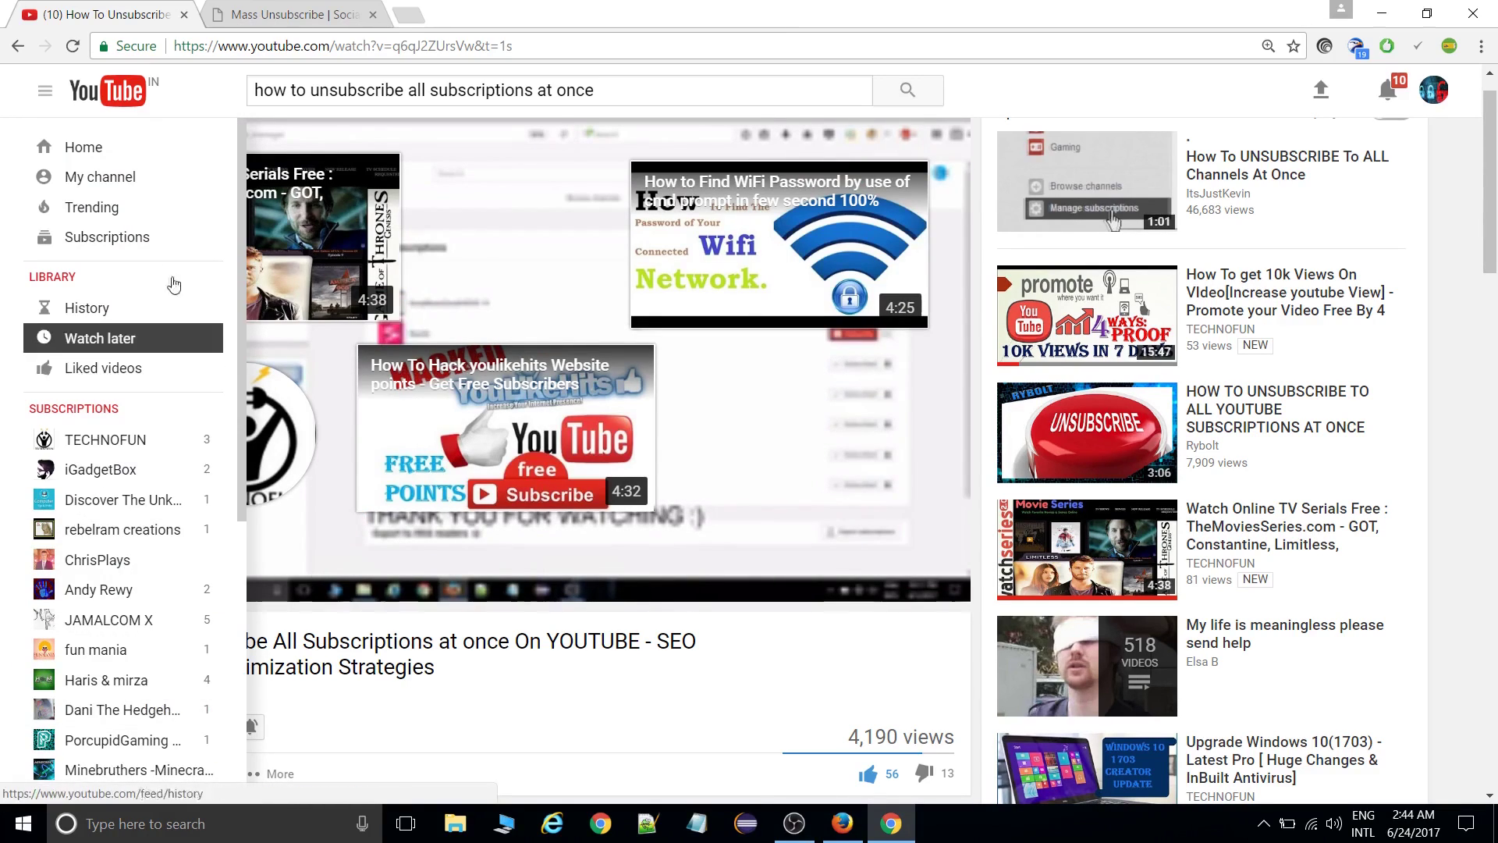
- Open Manage subscriptions from My channel, showing 2 subscriptions left, then return to Socialbox
left_click(144, 176)
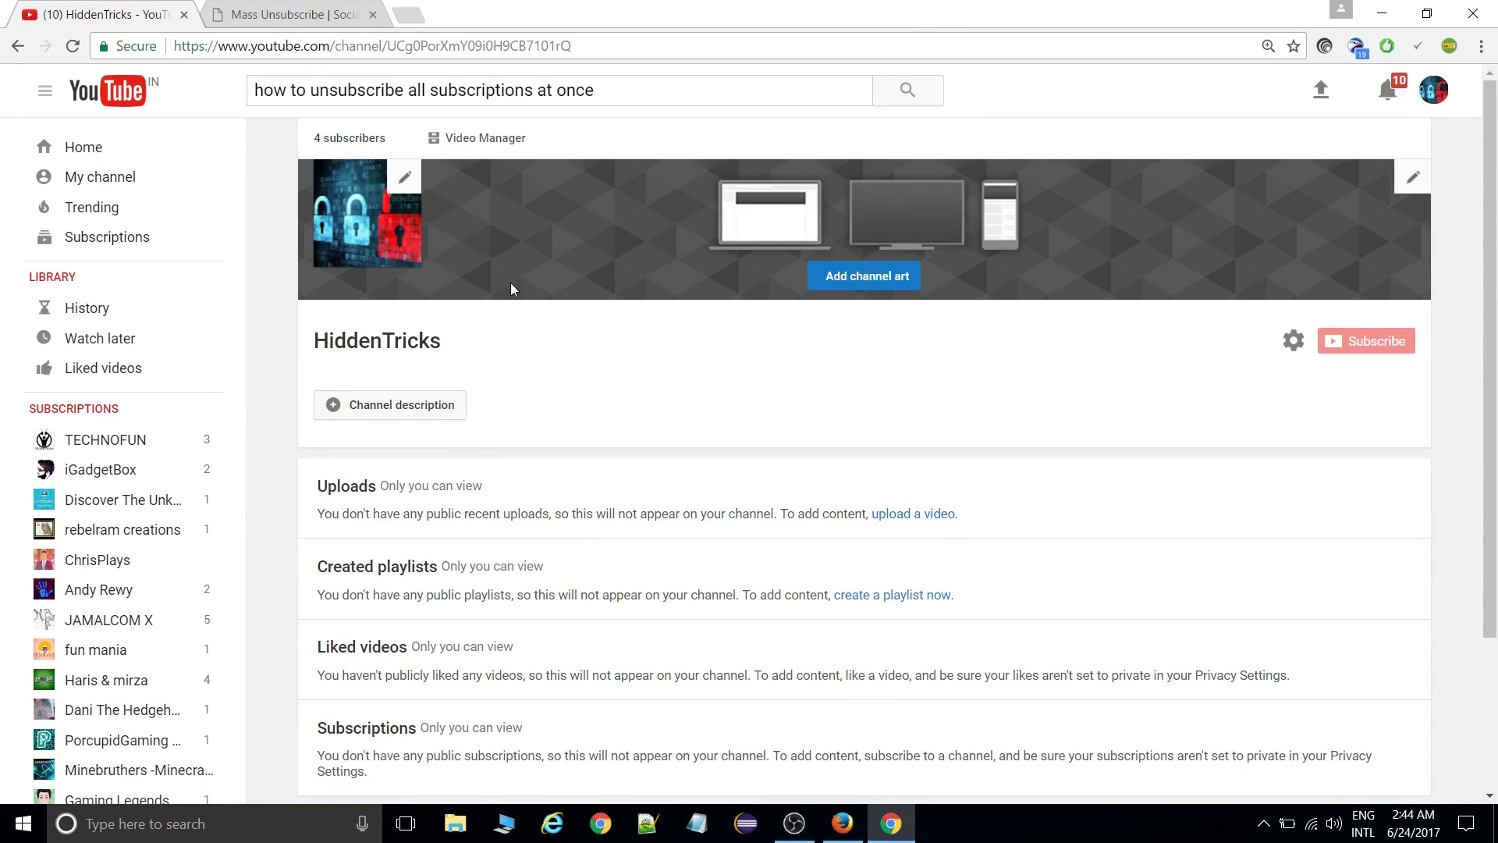
left_click(101, 410)
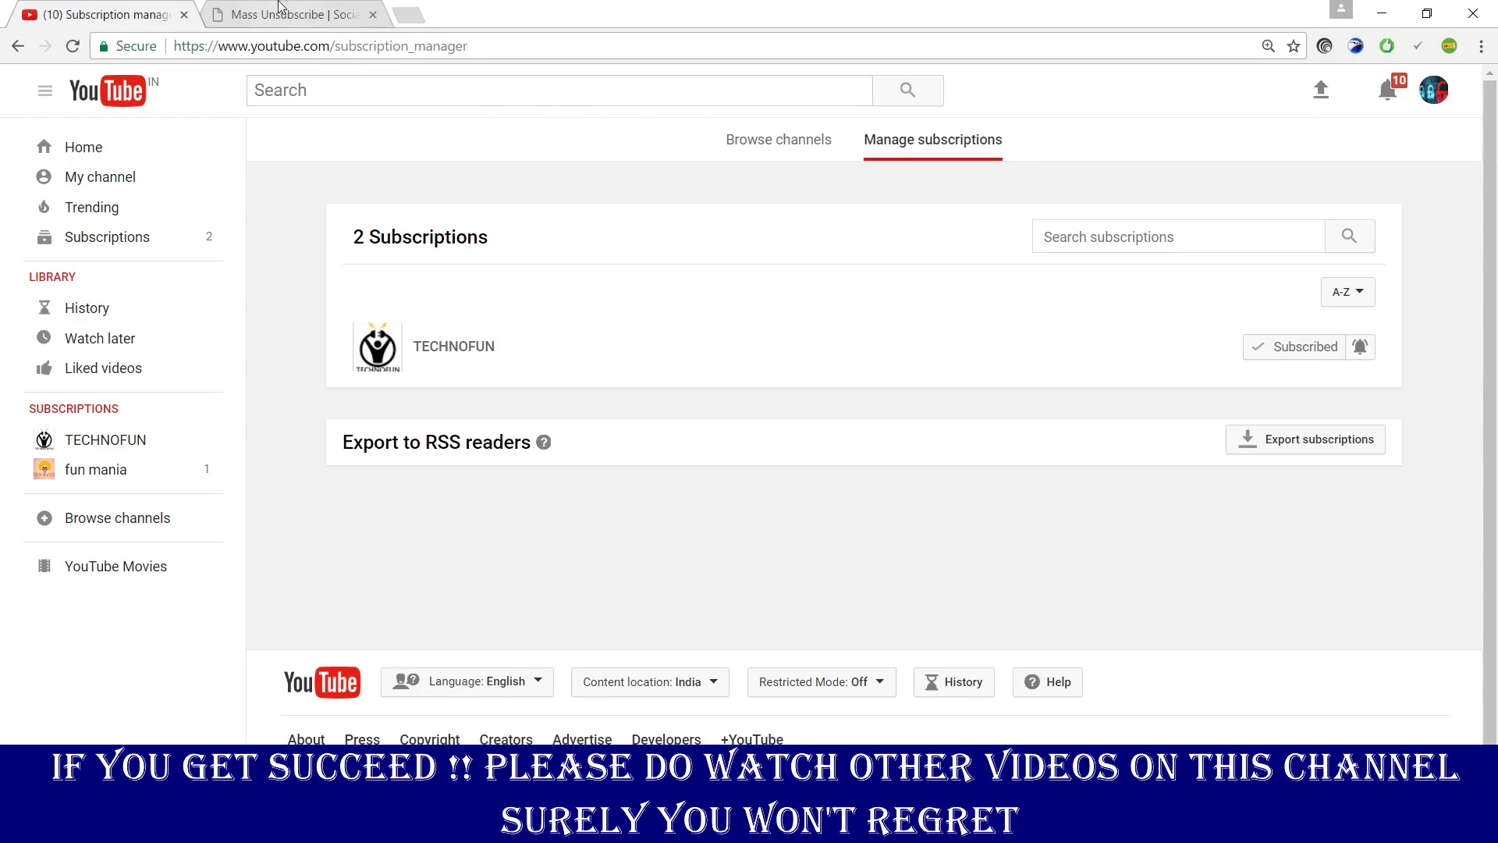
left_click(305, 15)
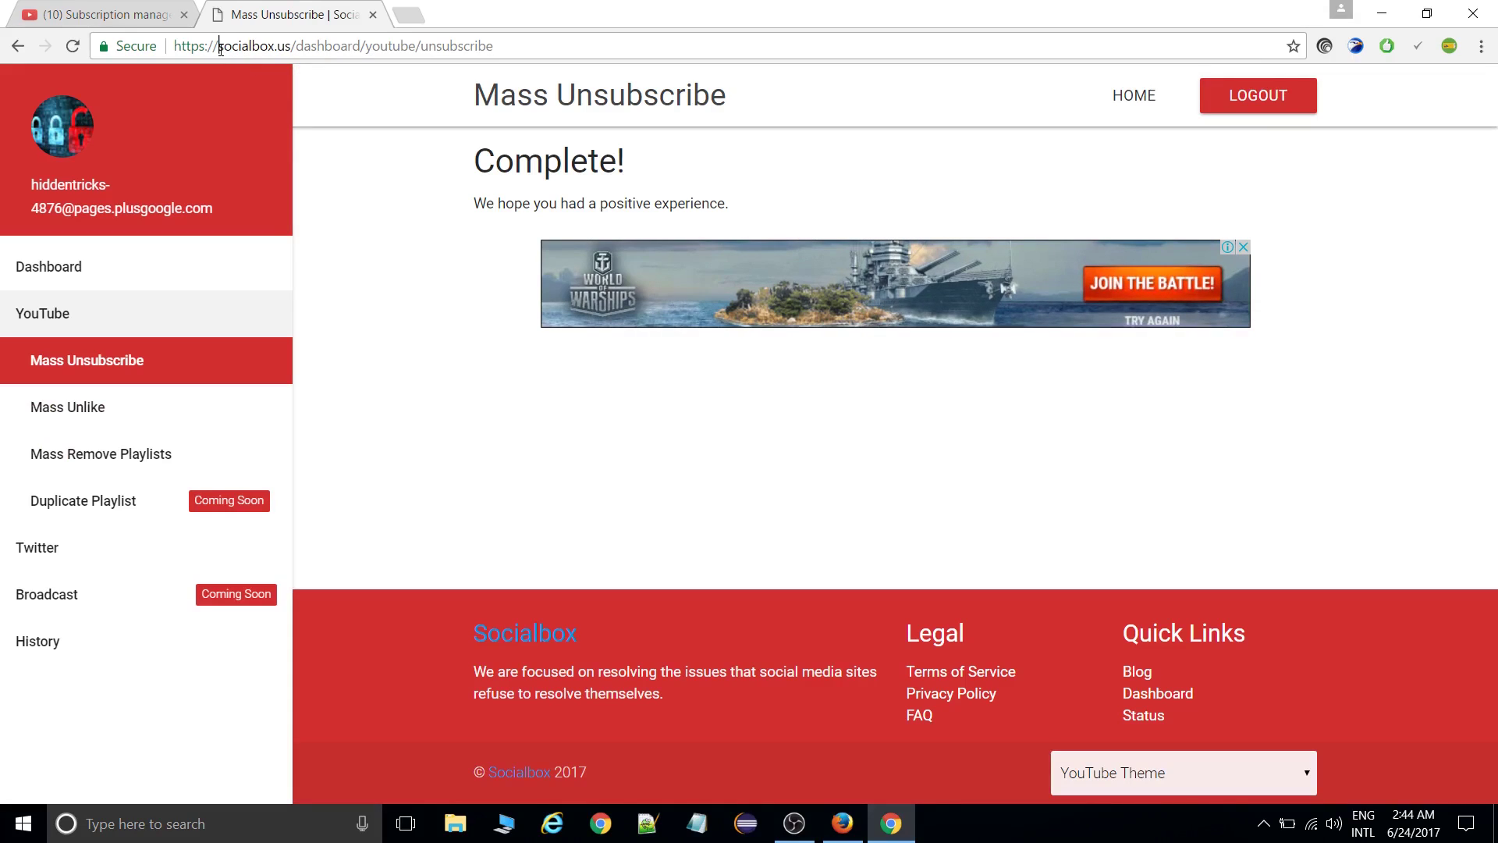
- Highlight the socialbox.us address in the address bar, then deselect it
left_click_drag(218, 45, 287, 45)
left_click(287, 45)
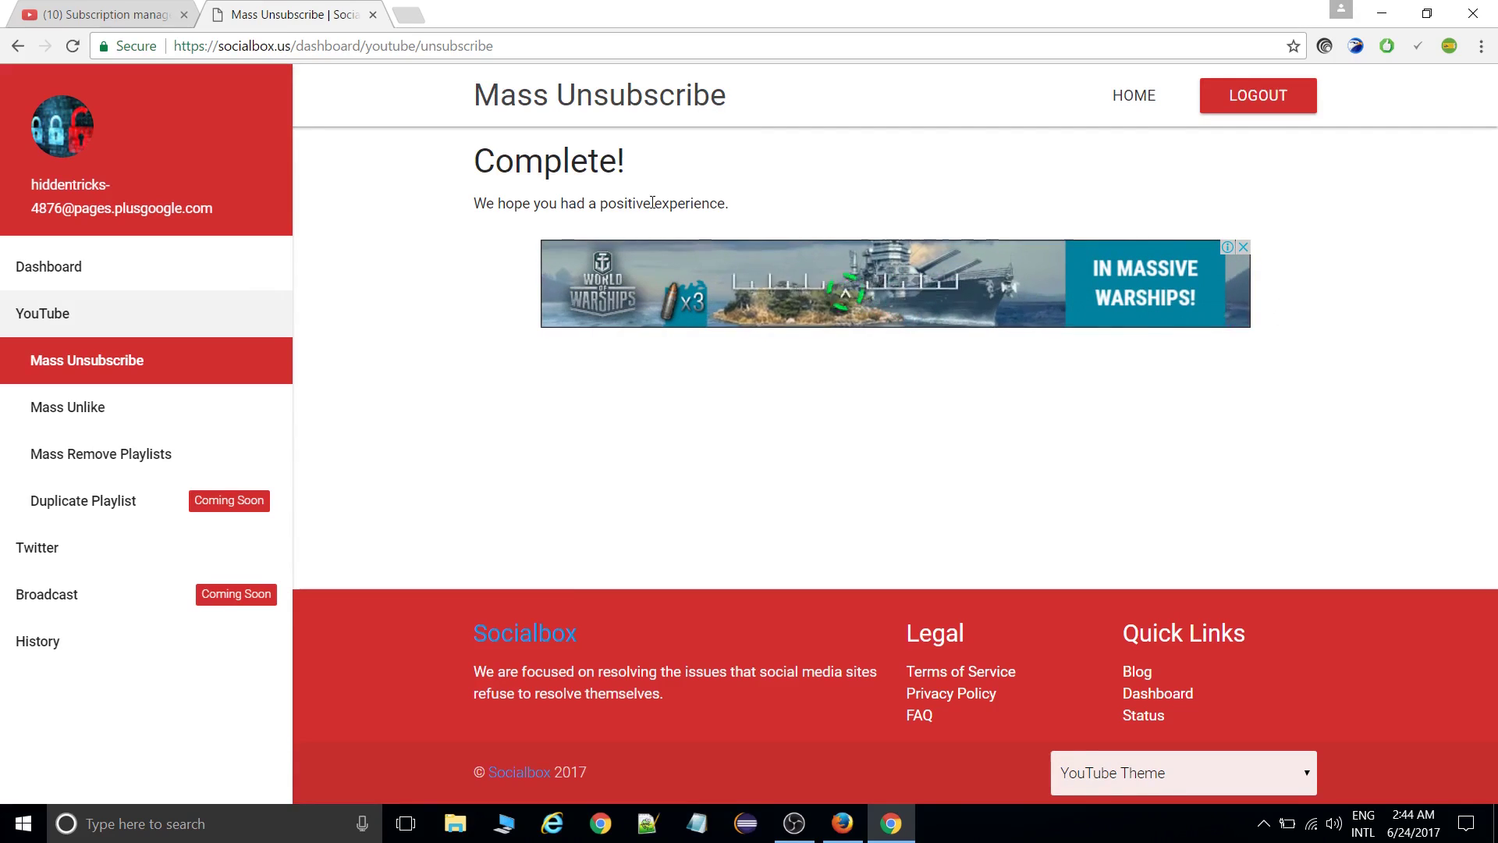
- Close the Socialbox tab and open the TECHNOFUN channel from Manage subscriptions
left_click(127, 6)
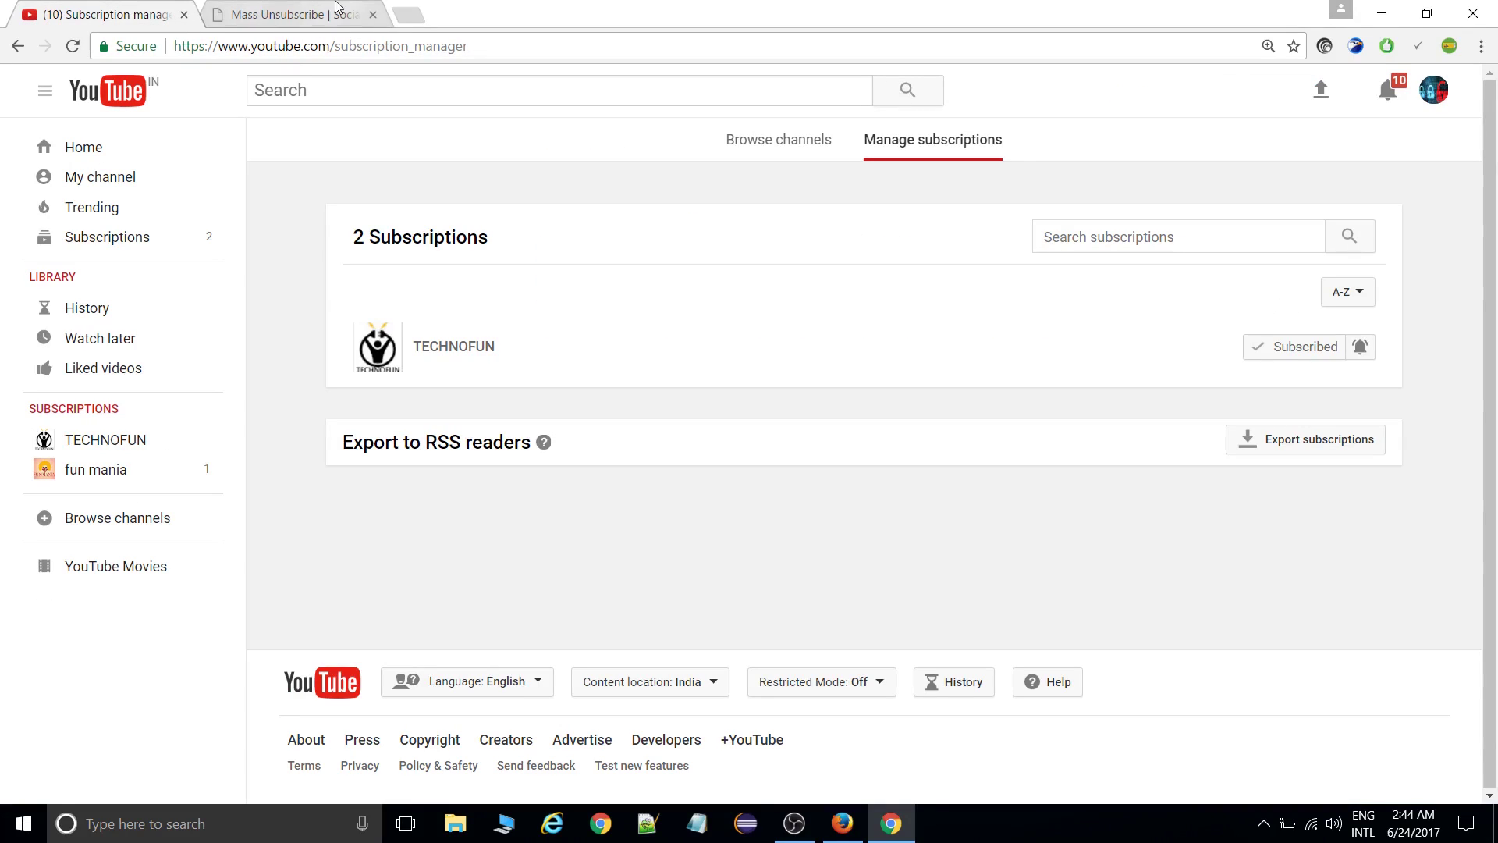
left_click(372, 14)
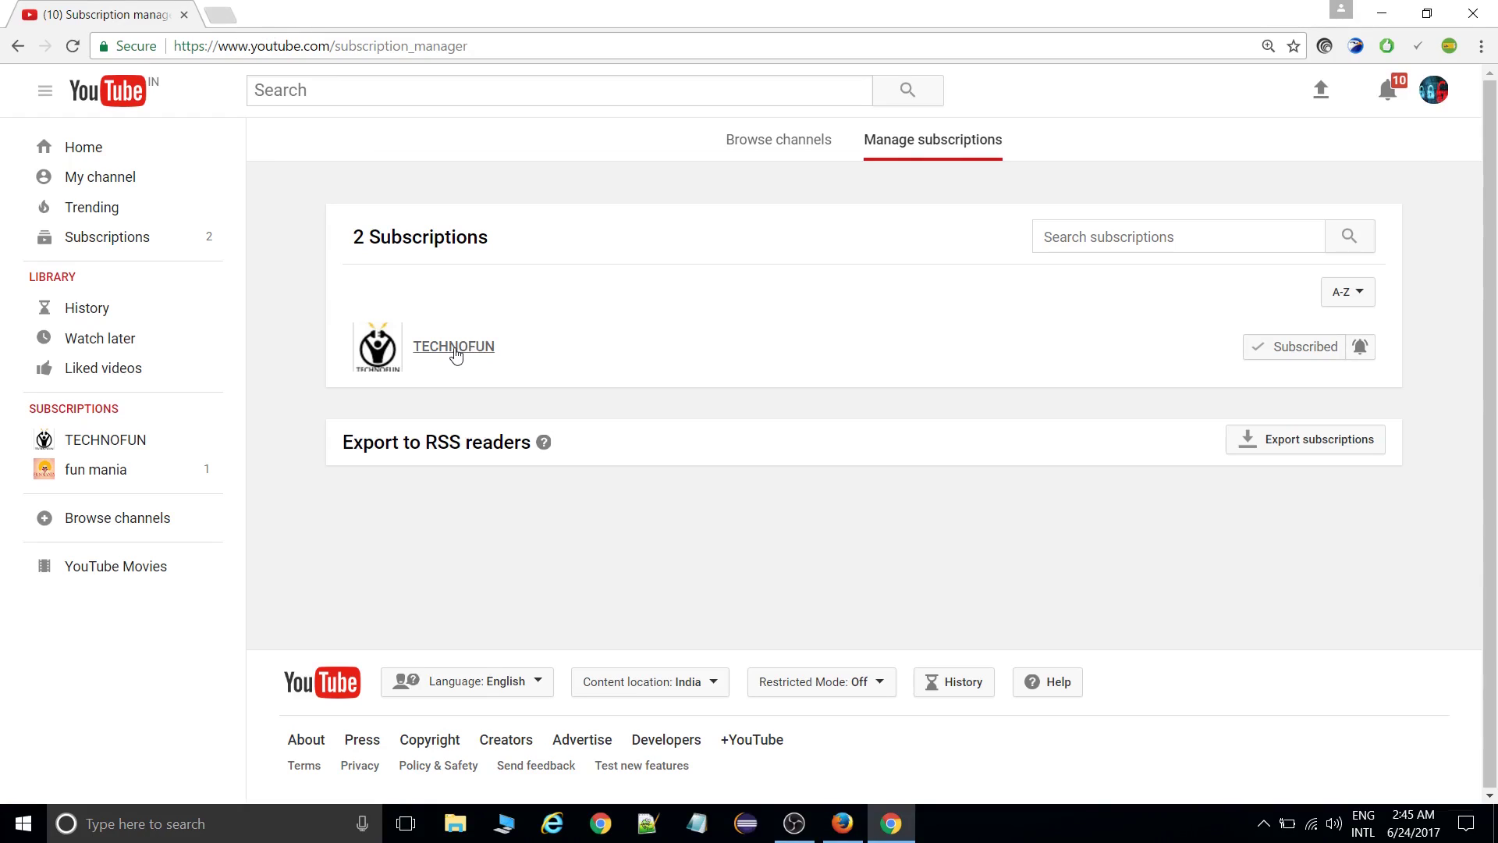
left_click(454, 348)
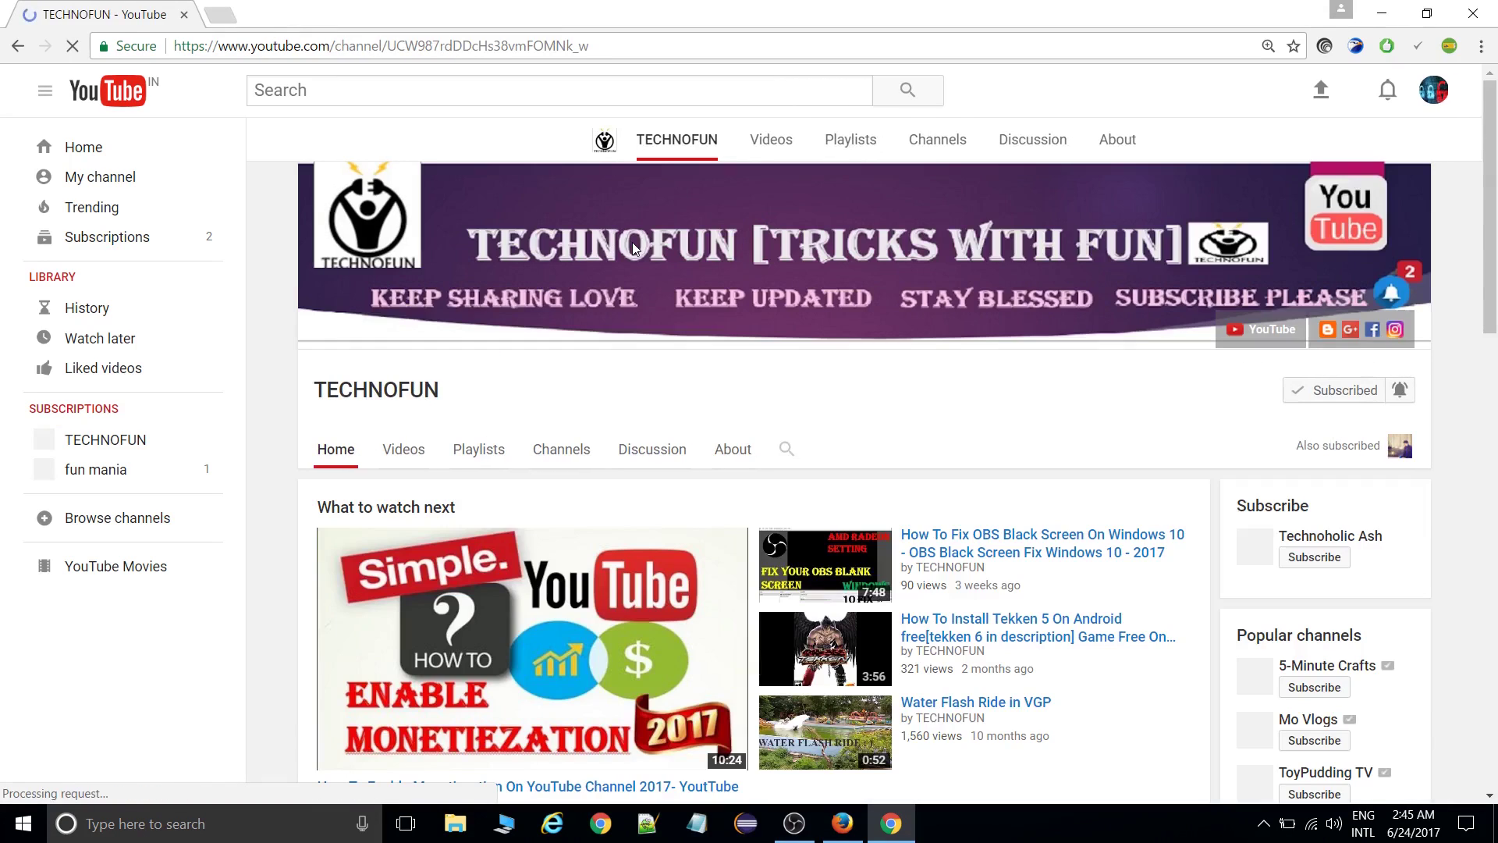